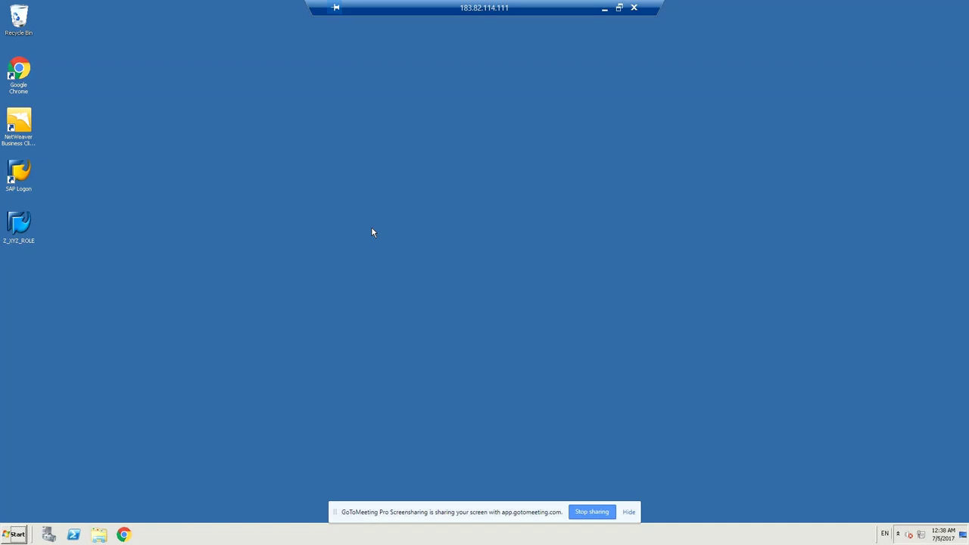
Launch SAP Logon, start the GRC10 logon and enter the Basis user name
double_click(17, 168)
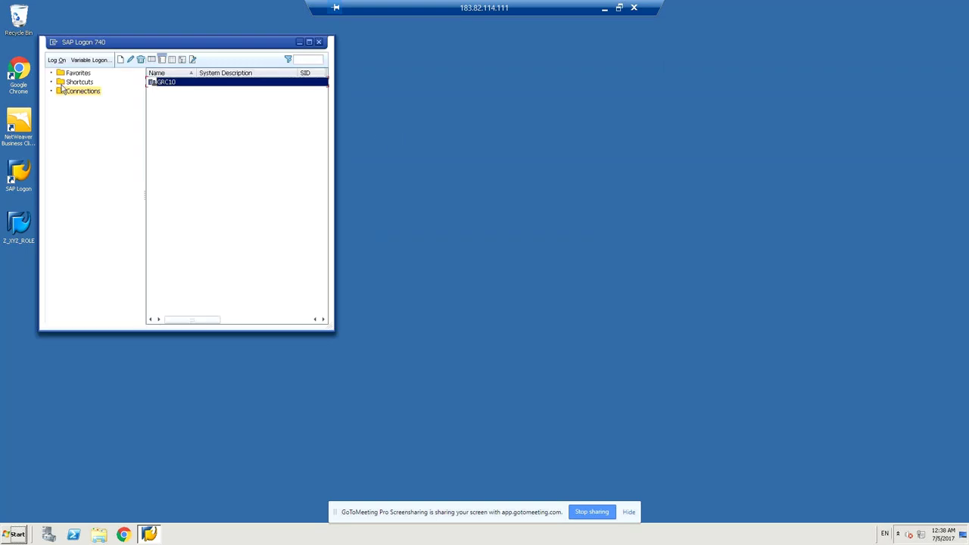
left_click(57, 59)
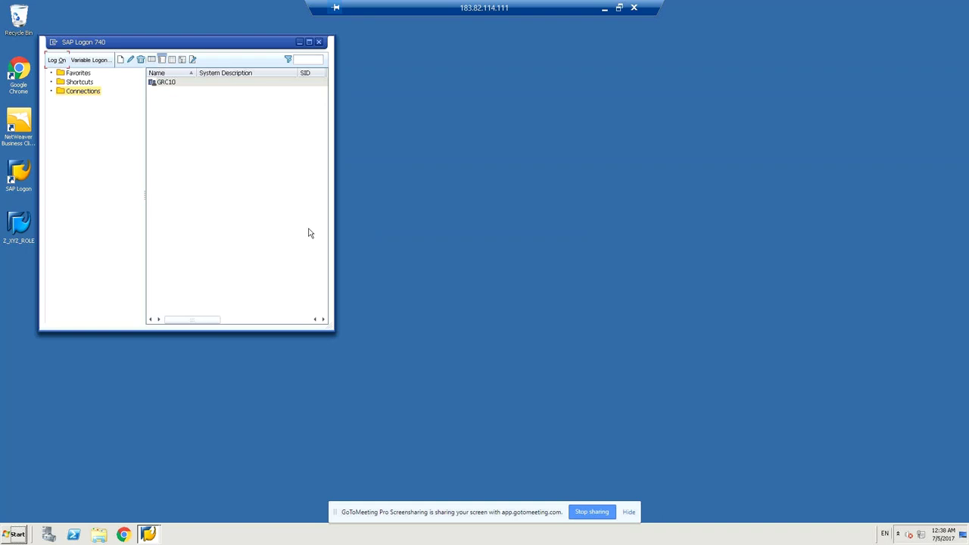
type("basis")
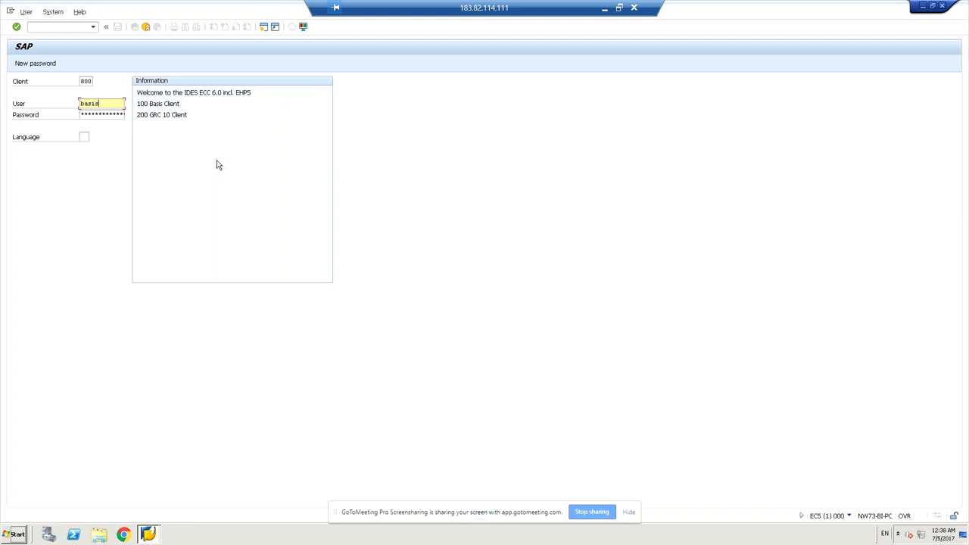
type("13")
Enter the password and submit the client 800 logon, which is rejected
key("Tab")
type("**")
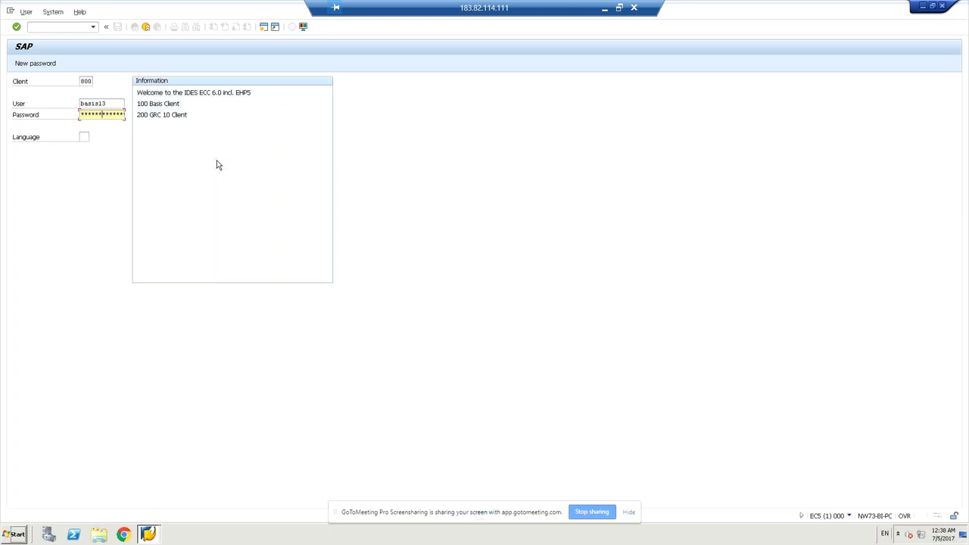
key("Return")
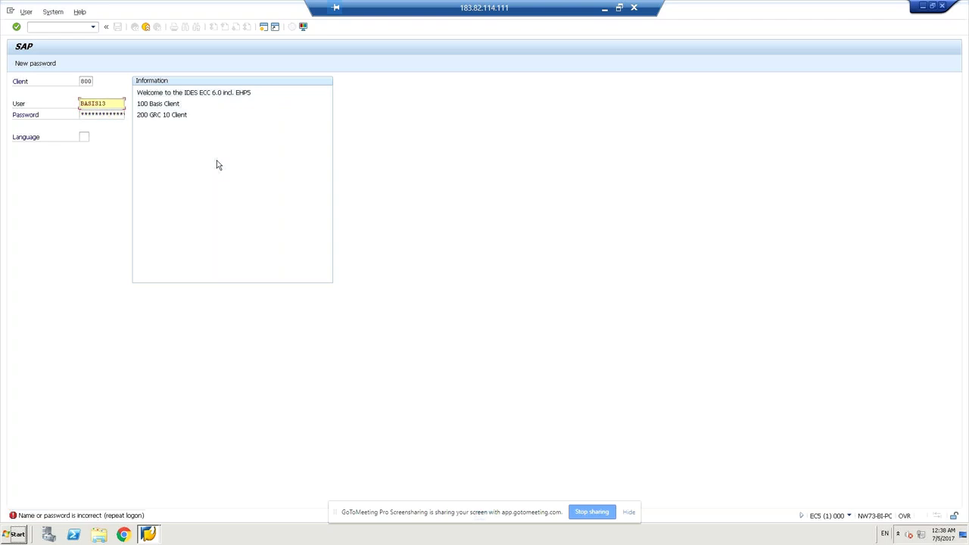
Retry with a saved grc user and new passwords, then close the failed logon screen
double_click(112, 105)
key("BackSpace")
type("grc")
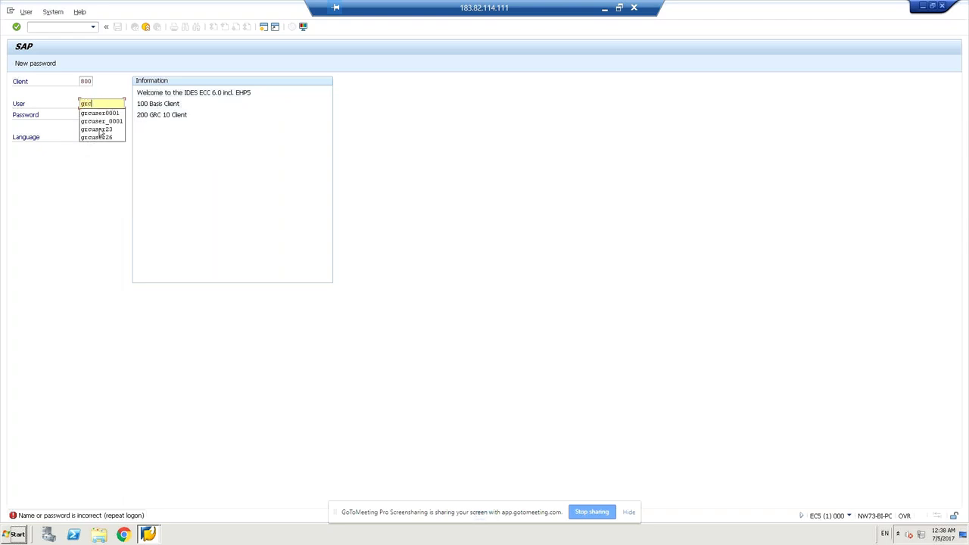
left_click(100, 130)
left_click(104, 115)
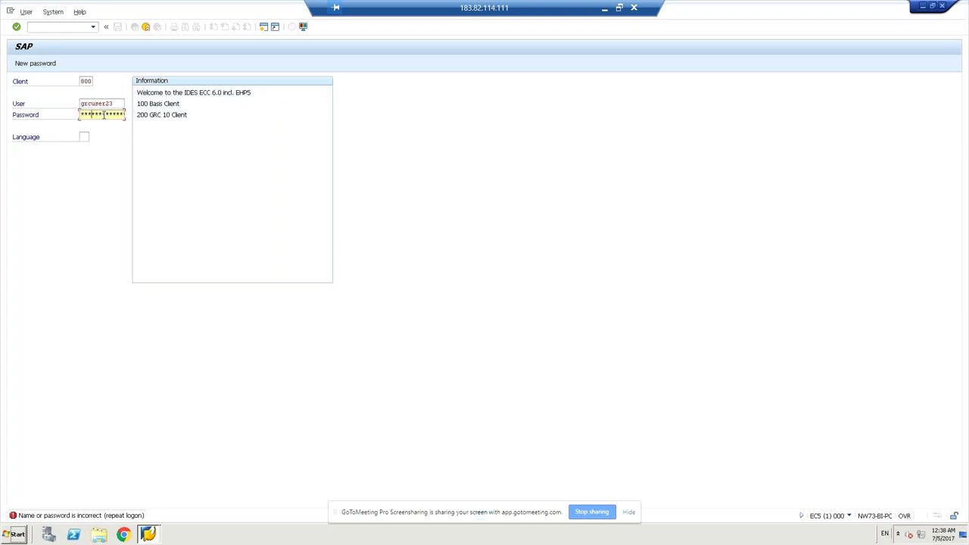
type("*")
key("Return")
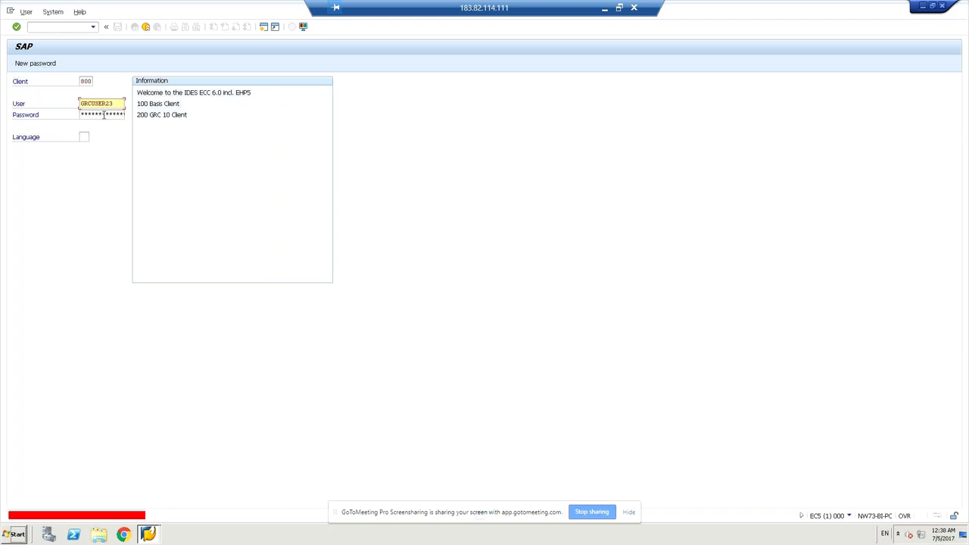
left_click(103, 115)
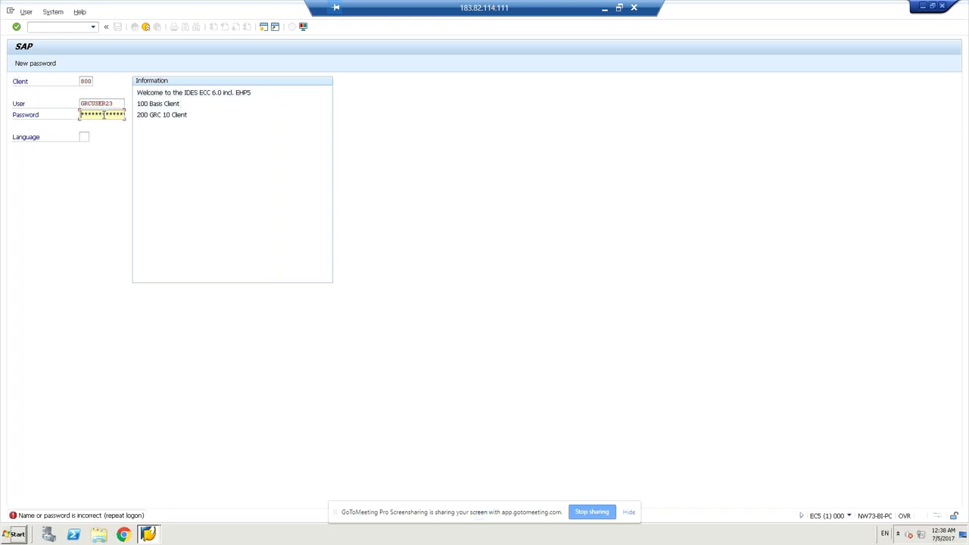
type("**")
key("Return")
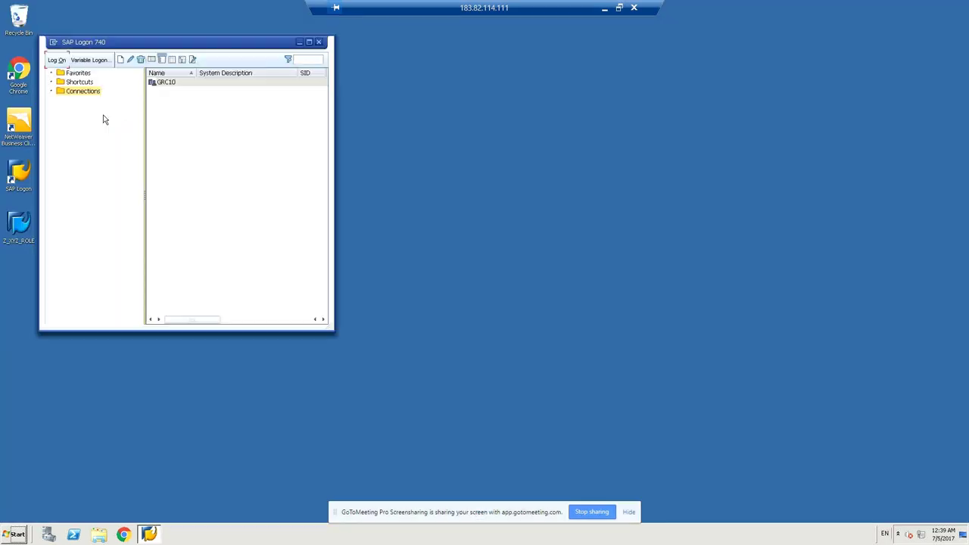
Reopen the GRC10 logon with the saved grc user and password, then select the client number
left_click(58, 59)
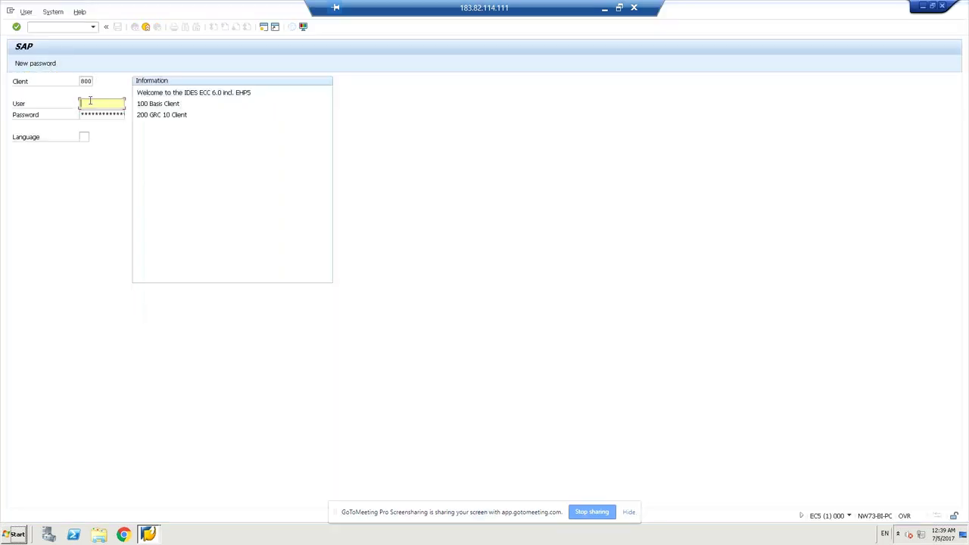
type("gr")
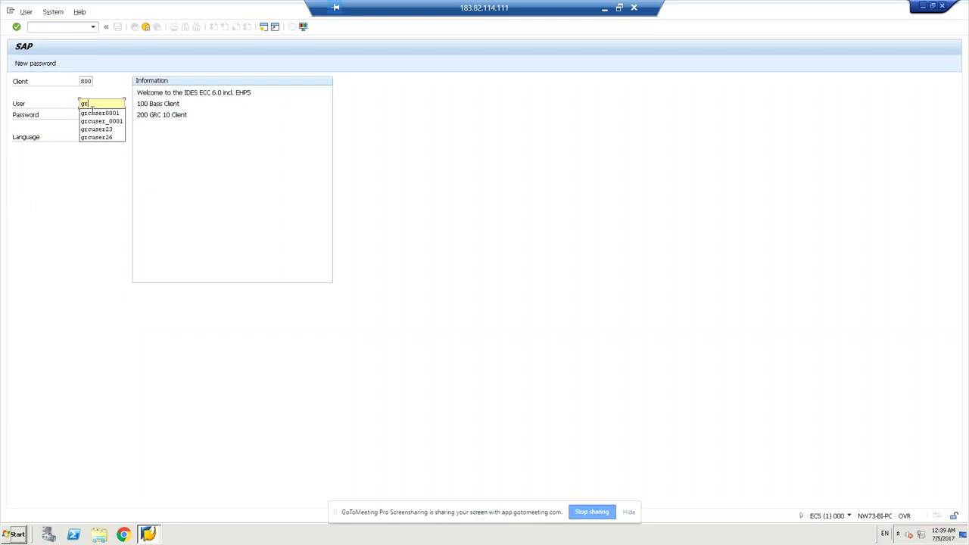
left_click(95, 130)
left_click(89, 114)
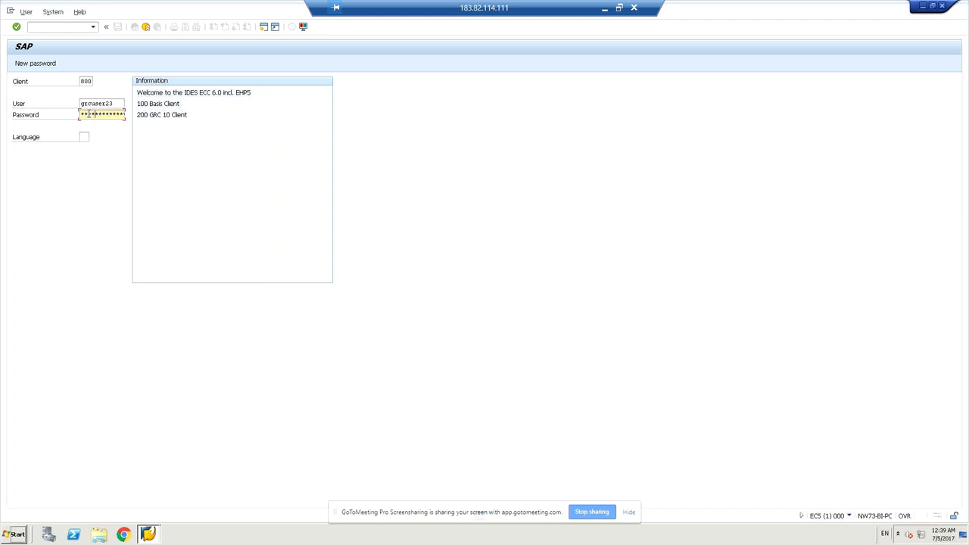
type("***")
key("Return")
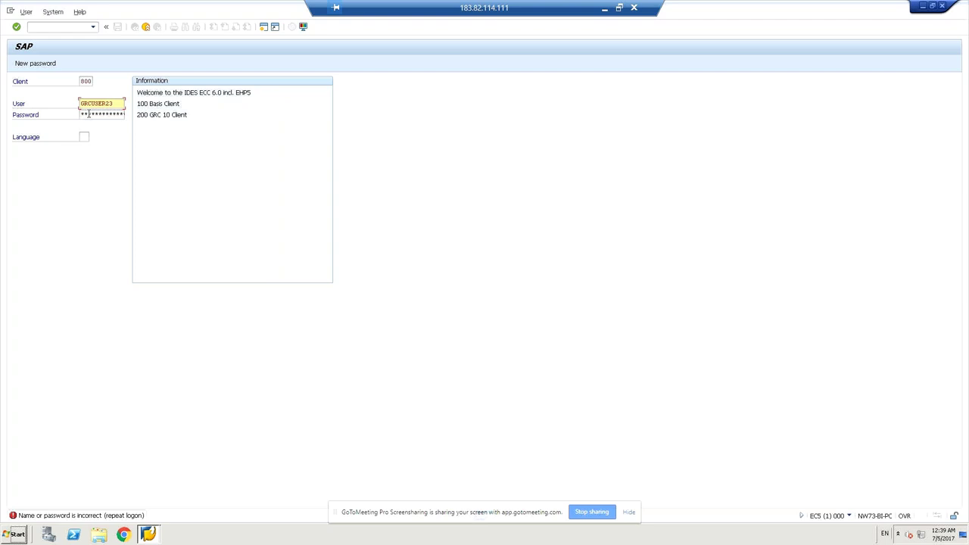
double_click(84, 81)
Change the client to 200 and log on to reach SAP Easy Access
type("00")
key("BackSpace")
key("BackSpace")
type("20")
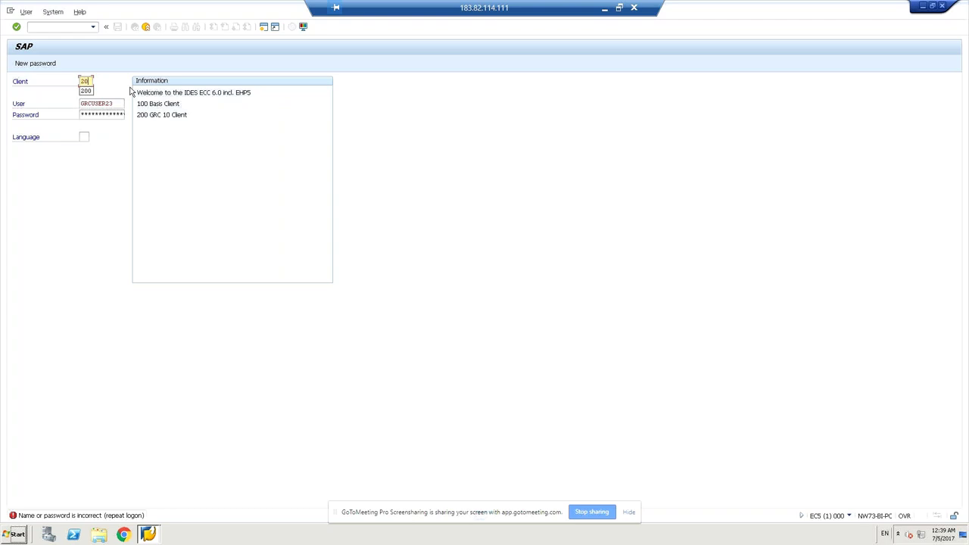
type("0")
left_click(111, 114)
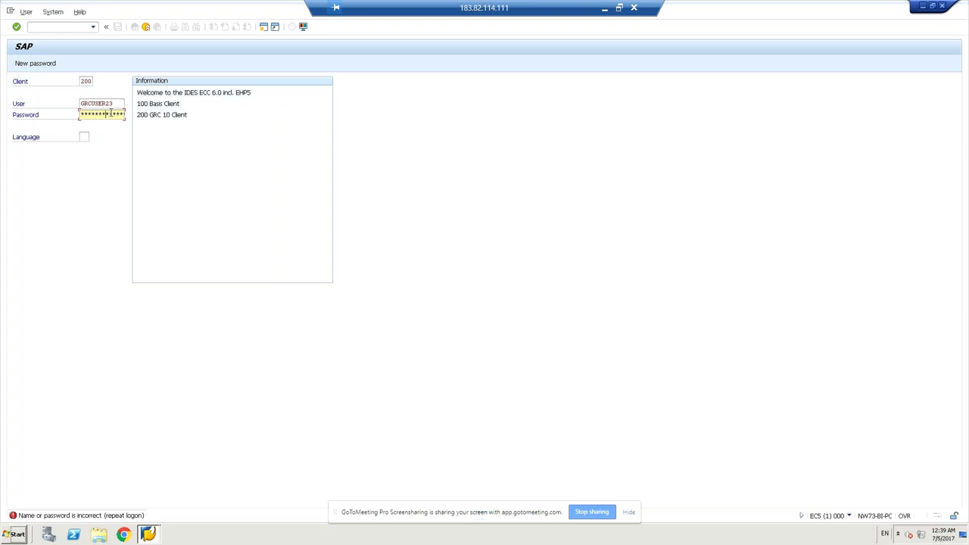
key("Return")
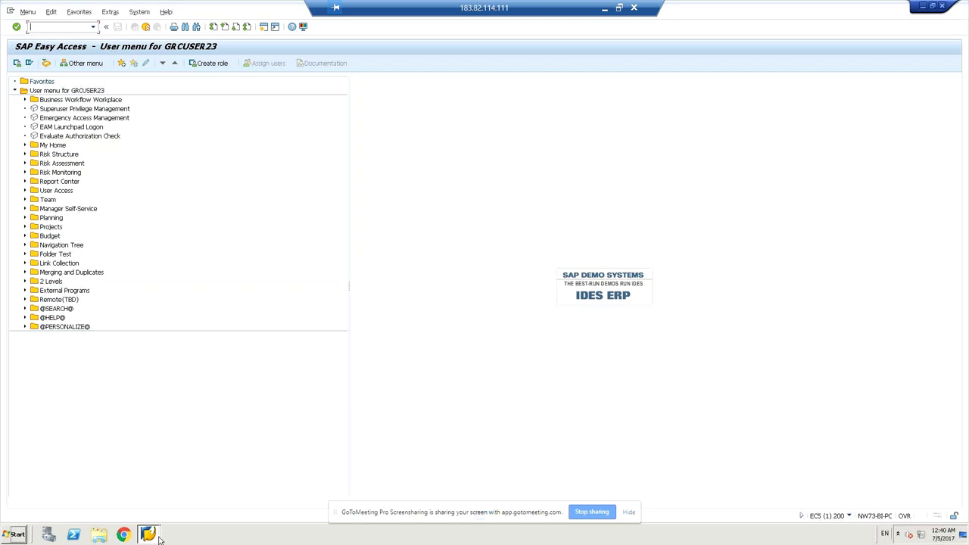
mouse_move(149, 534)
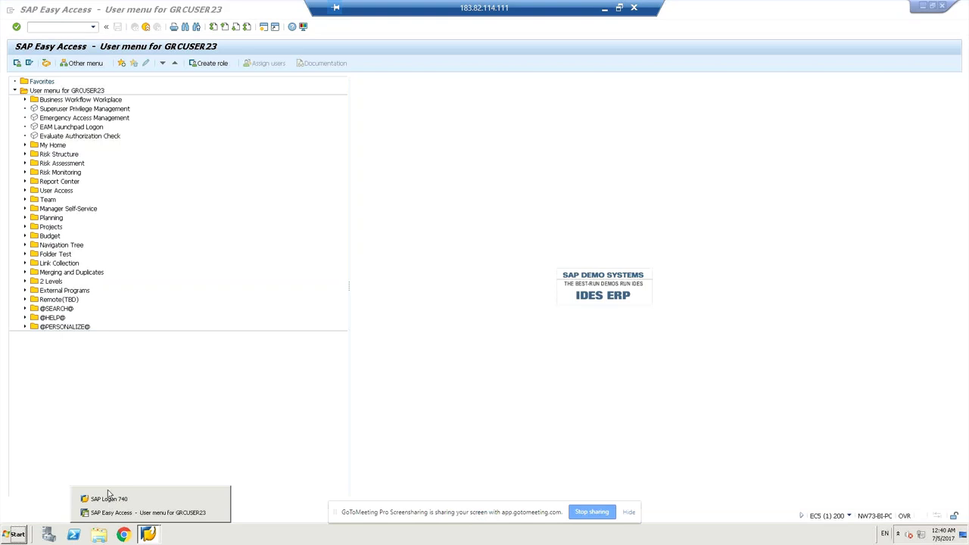
left_click(108, 496)
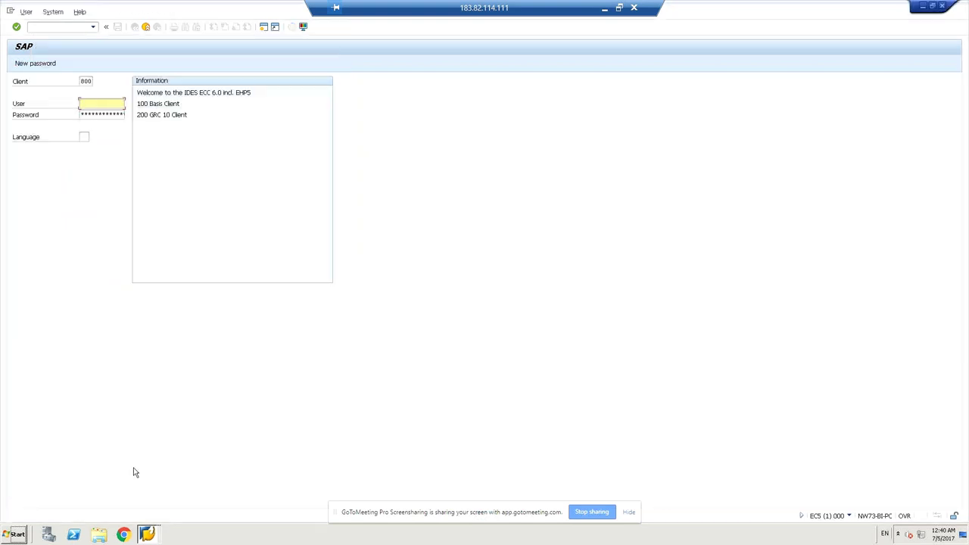
left_click(150, 535)
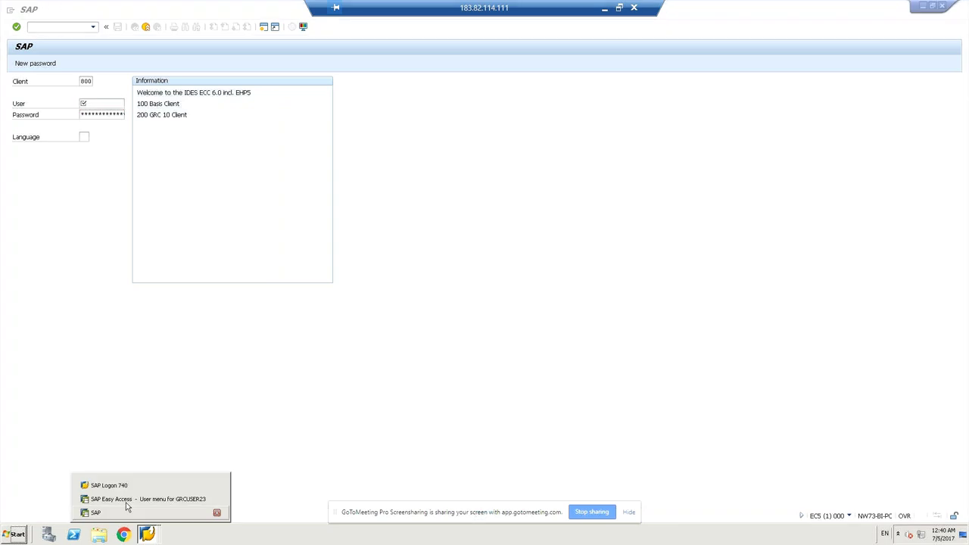
left_click(126, 501)
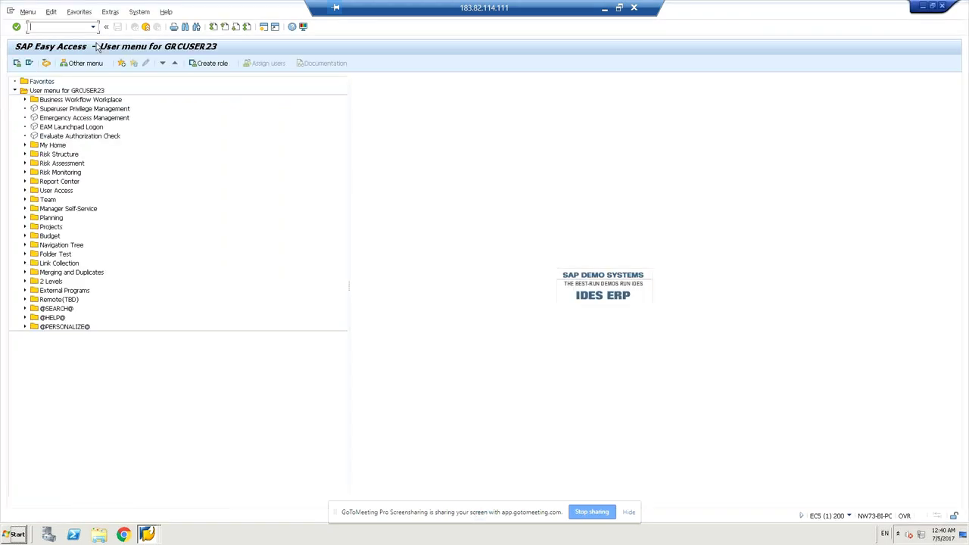
left_click(23, 12)
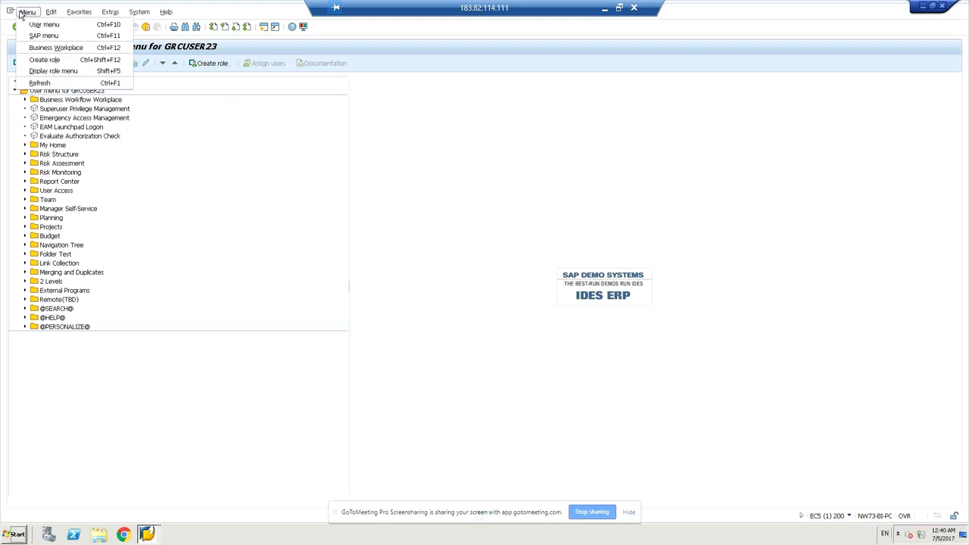
left_click(507, 243)
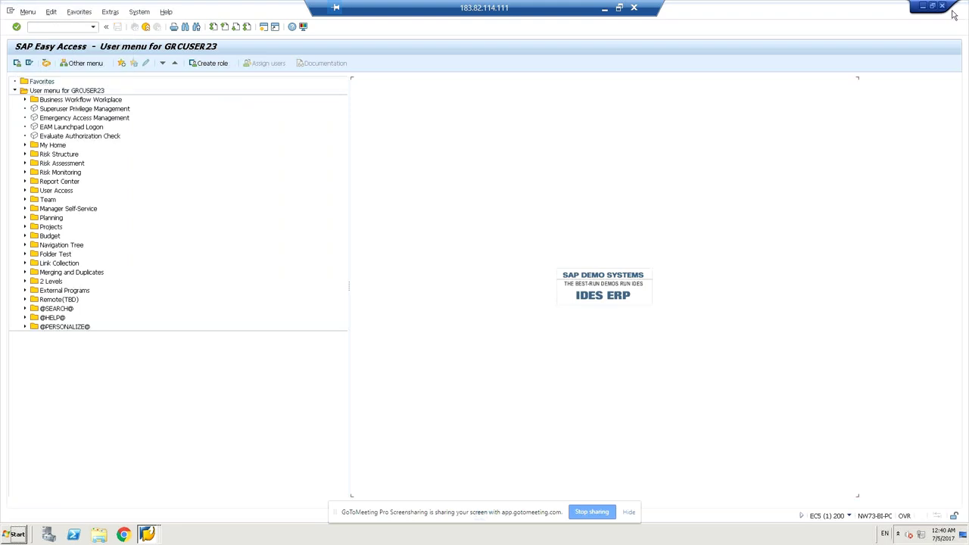
Disconnect the remote desktop session and reveal the local Windows desktop
left_click(635, 8)
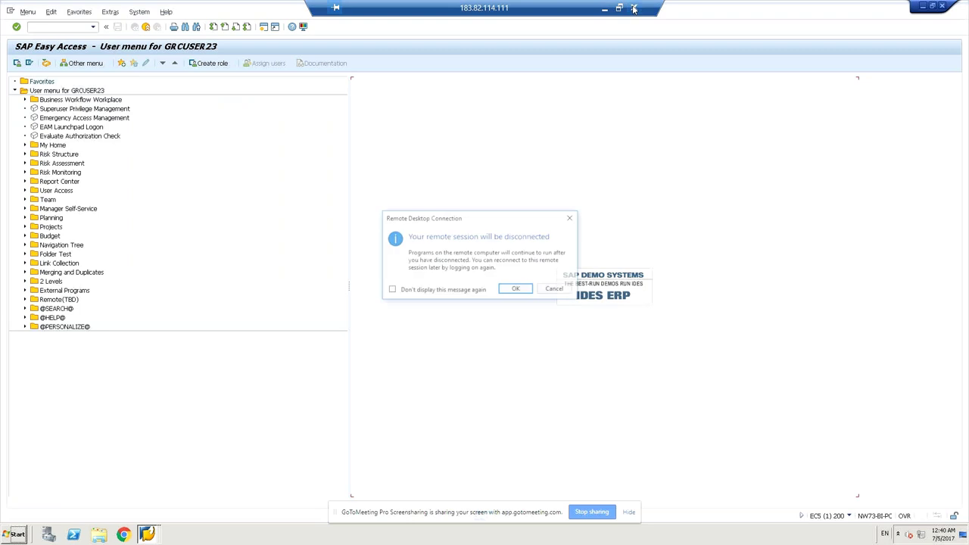
left_click(515, 291)
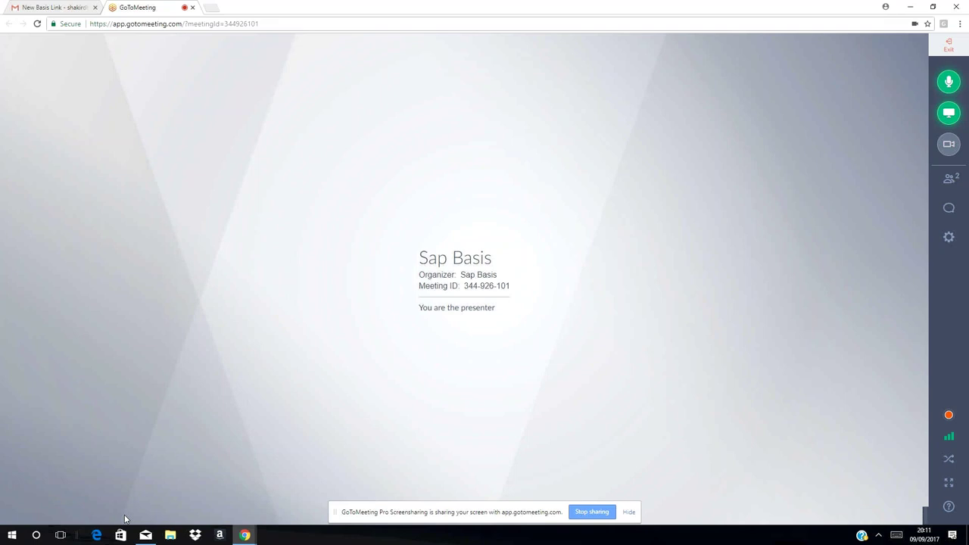
key("super+d")
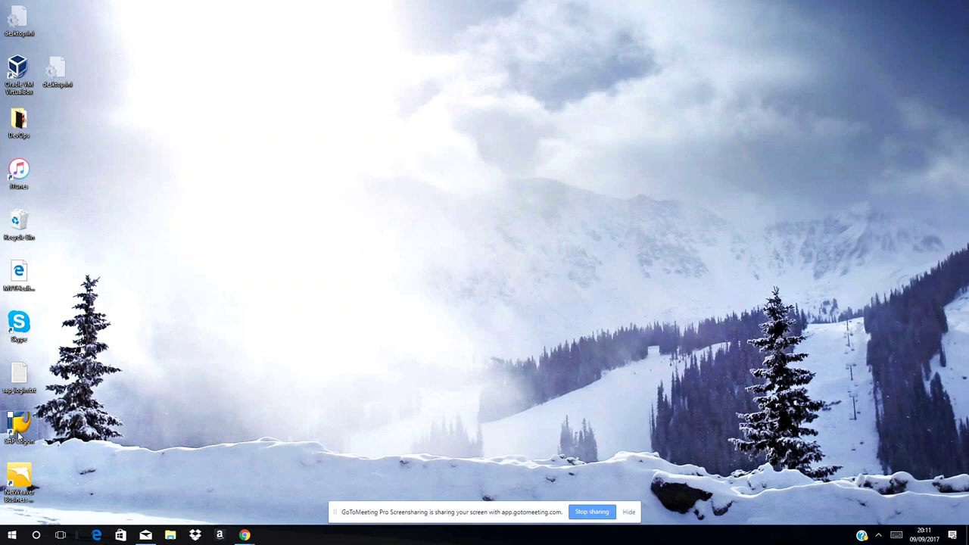
Launch the local SAP Logon from its desktop icon
double_click(19, 424)
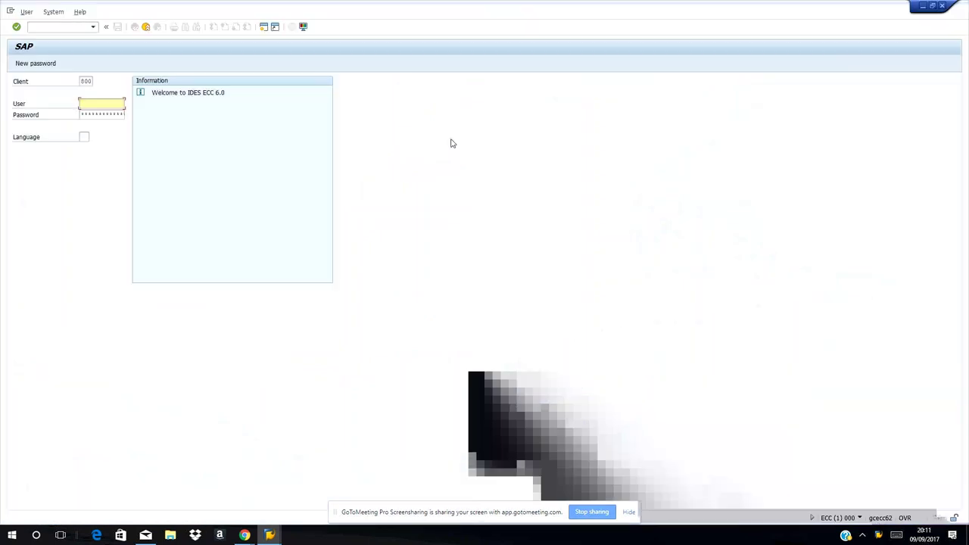
Fill in the suggested Basis user name and log on to client 800 of the local ECC system
type("ba")
key("Return")
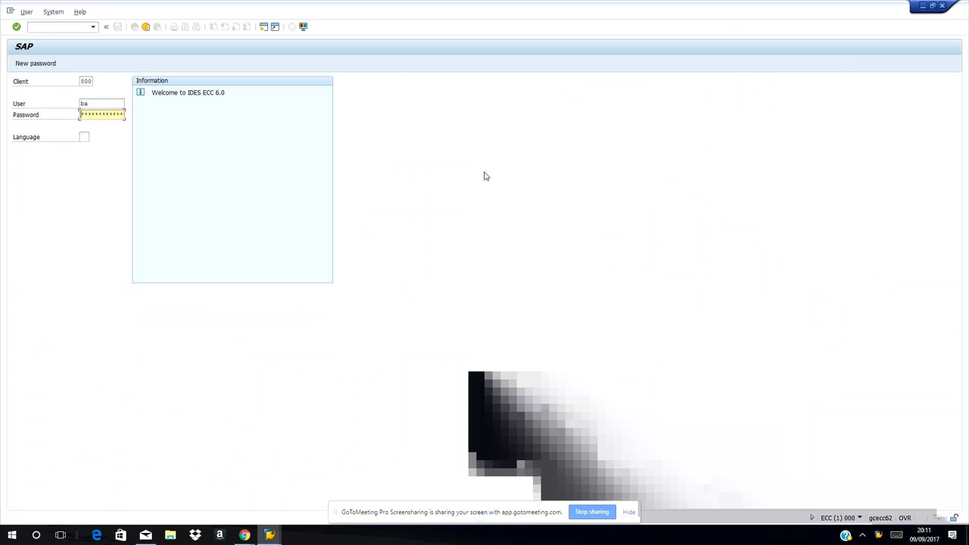
left_click(103, 104)
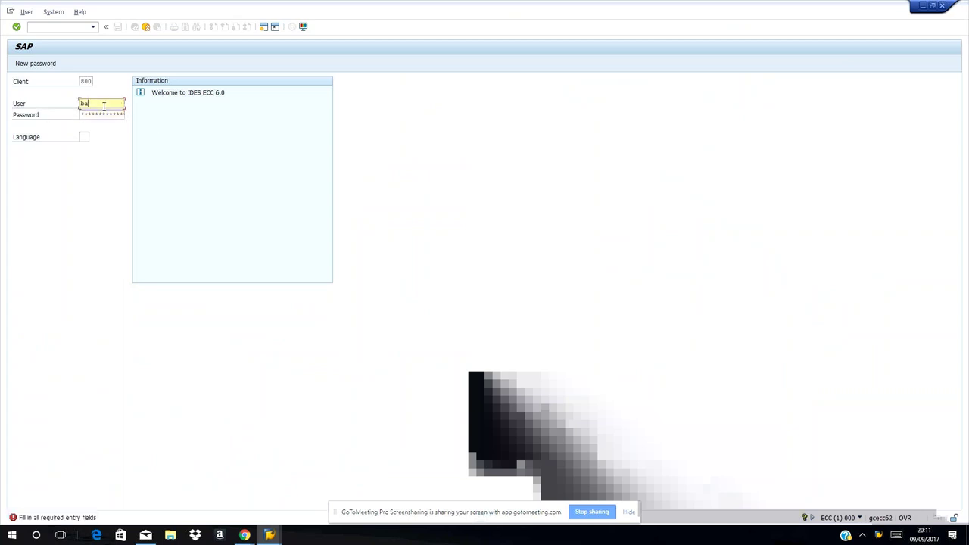
type("bas")
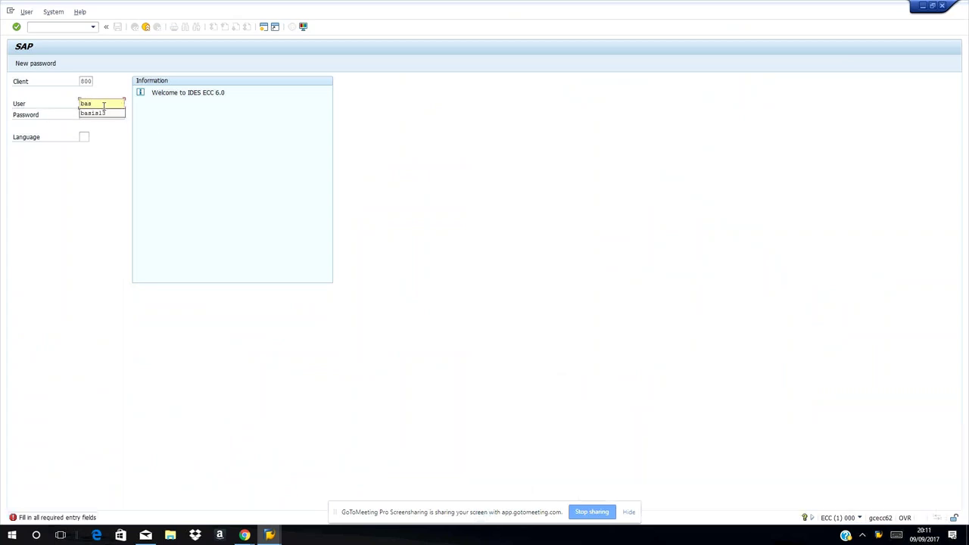
left_click(96, 113)
left_click(99, 113)
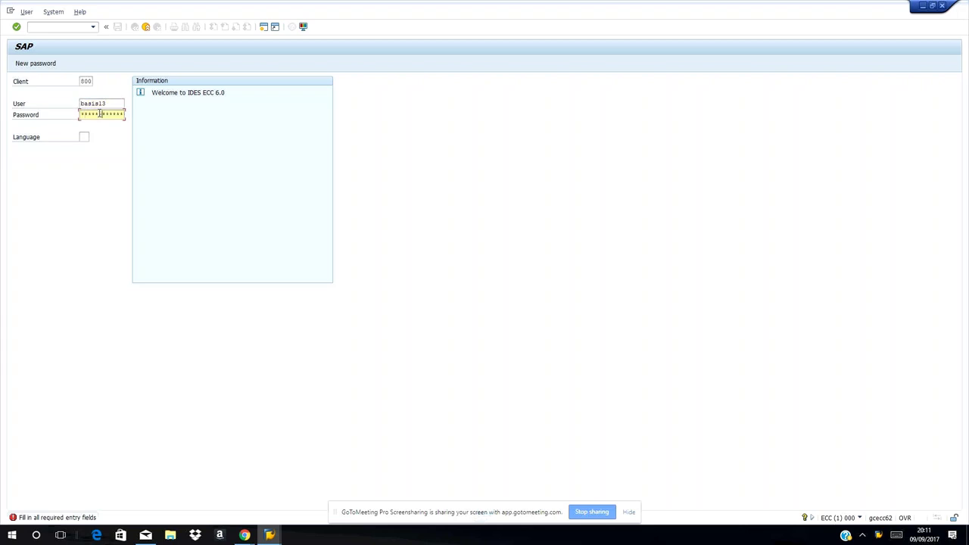
key("Return")
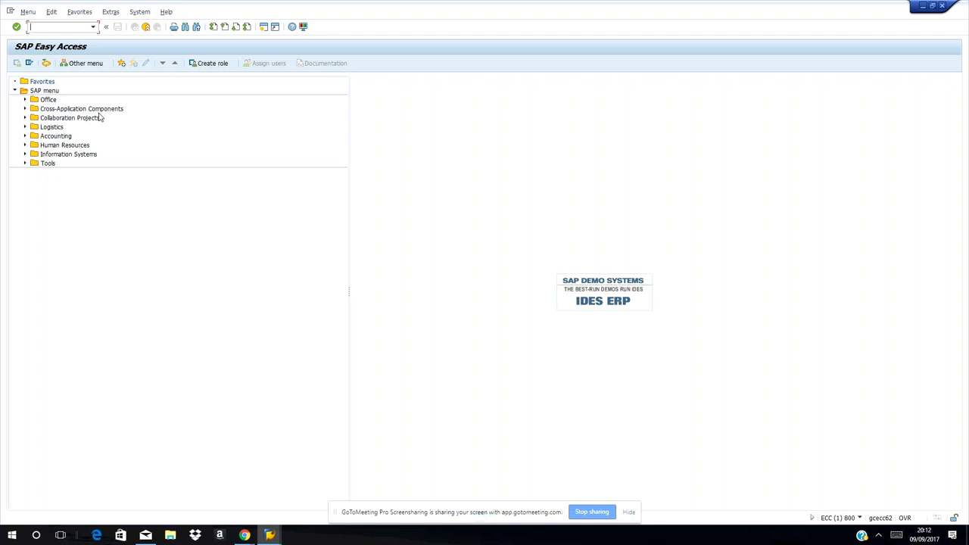
Run transaction SCC8 to open the Client Export screen
type("scc8")
key("Return")
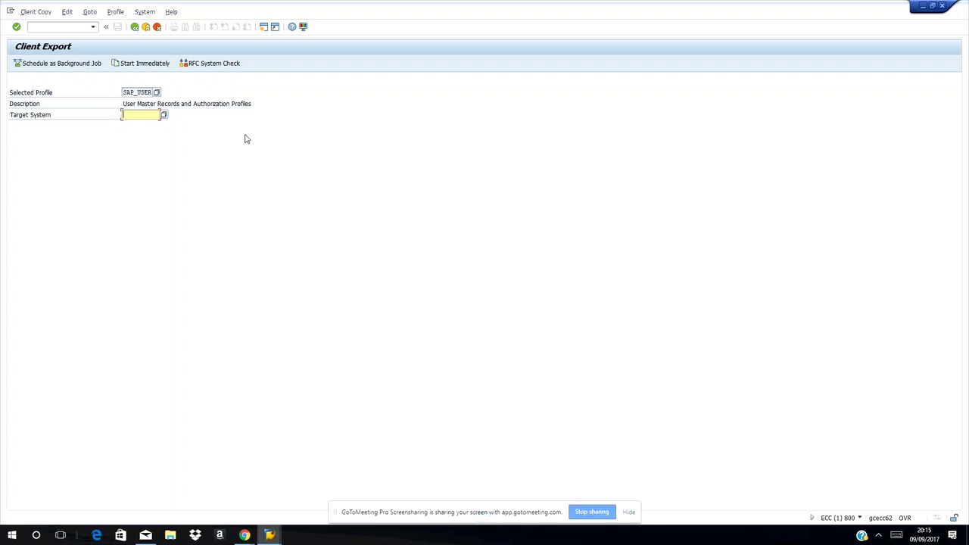
List the available target systems ECC, RPO, RQ0 and RQT
left_click(164, 116)
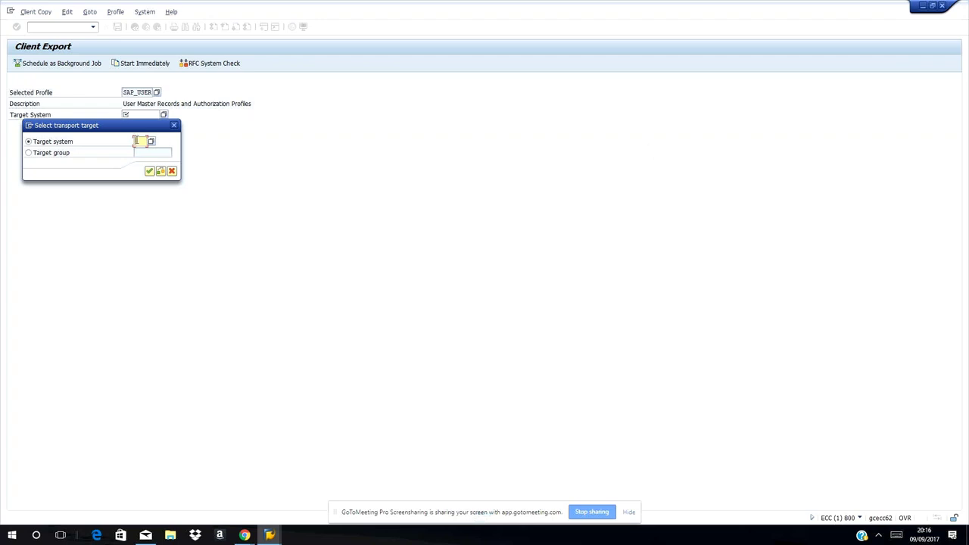
left_click(151, 143)
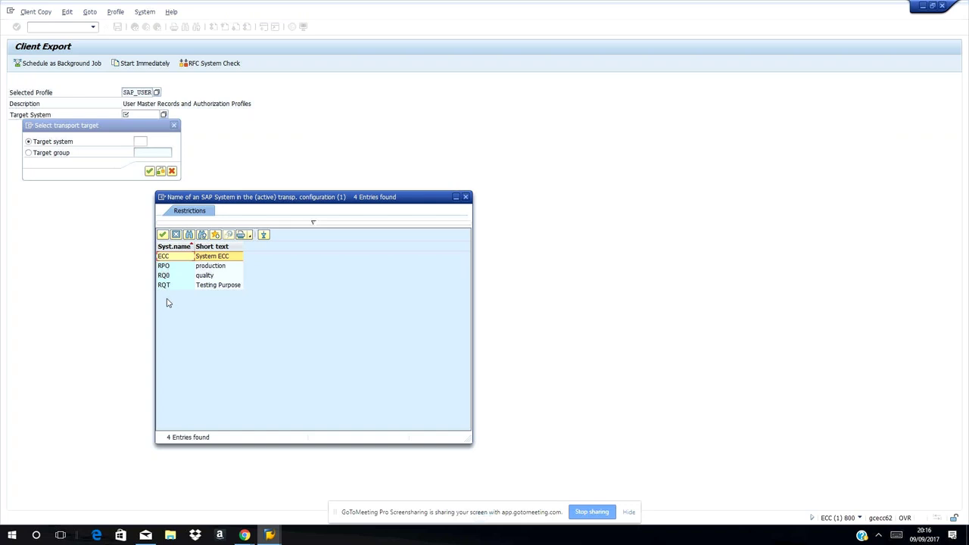
Choose RQ0, the quality system, instead of RQT as the target and confirm it
left_click(164, 286)
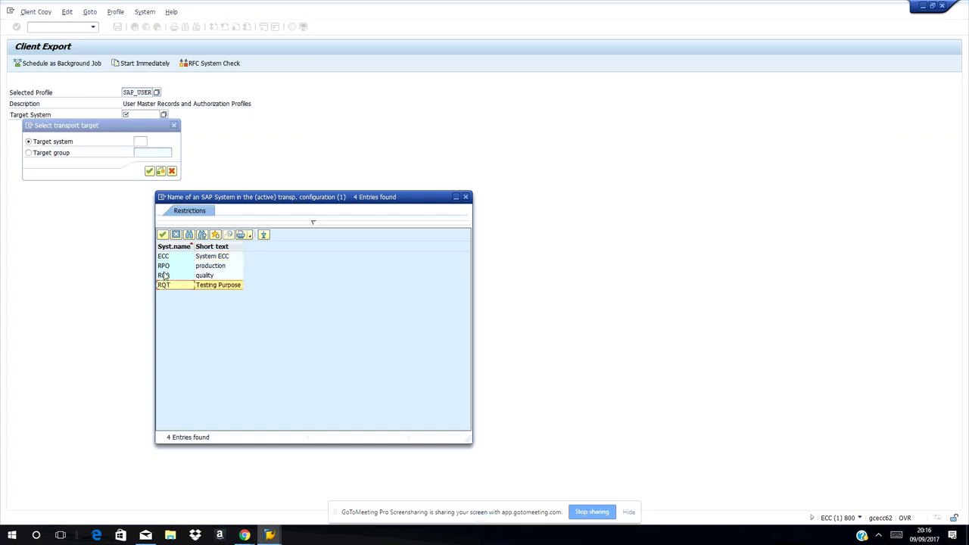
left_click(166, 235)
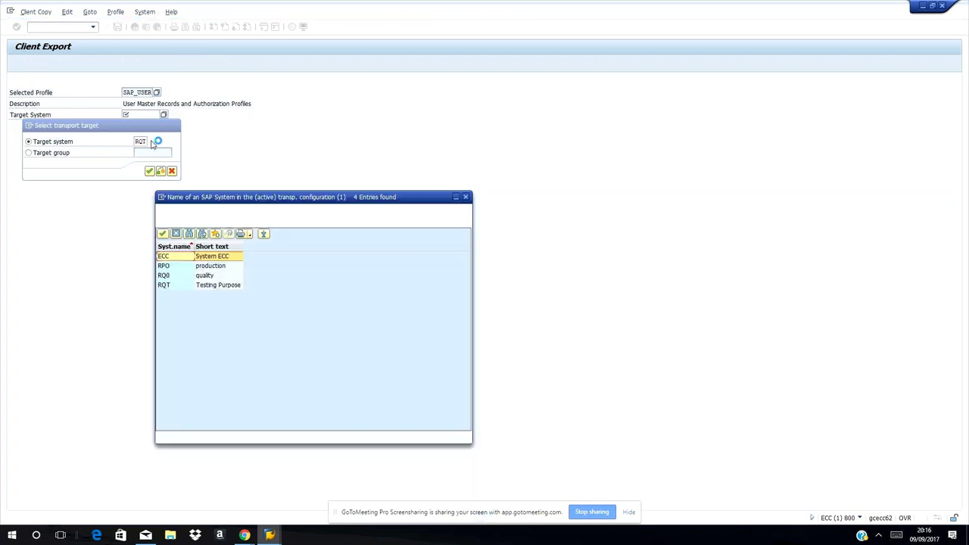
left_click(200, 277)
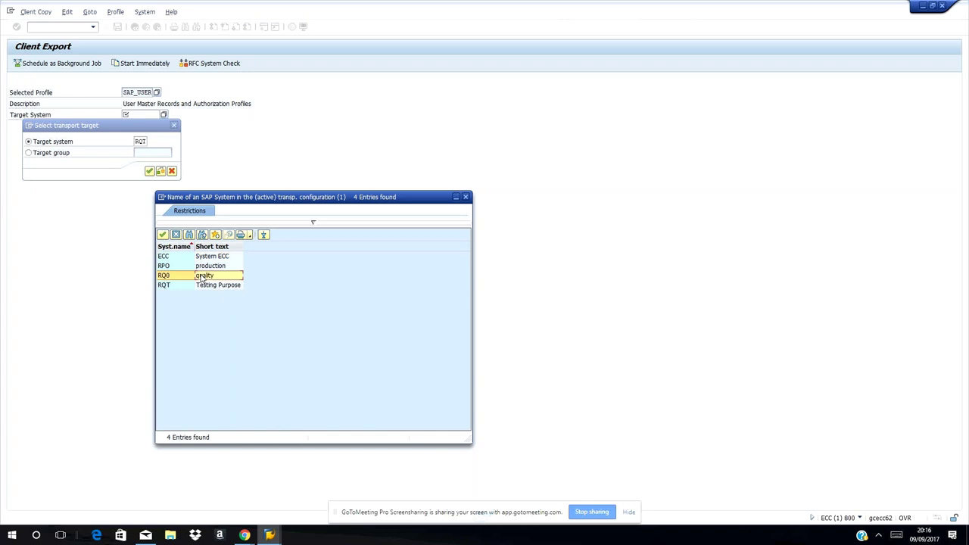
left_click(163, 236)
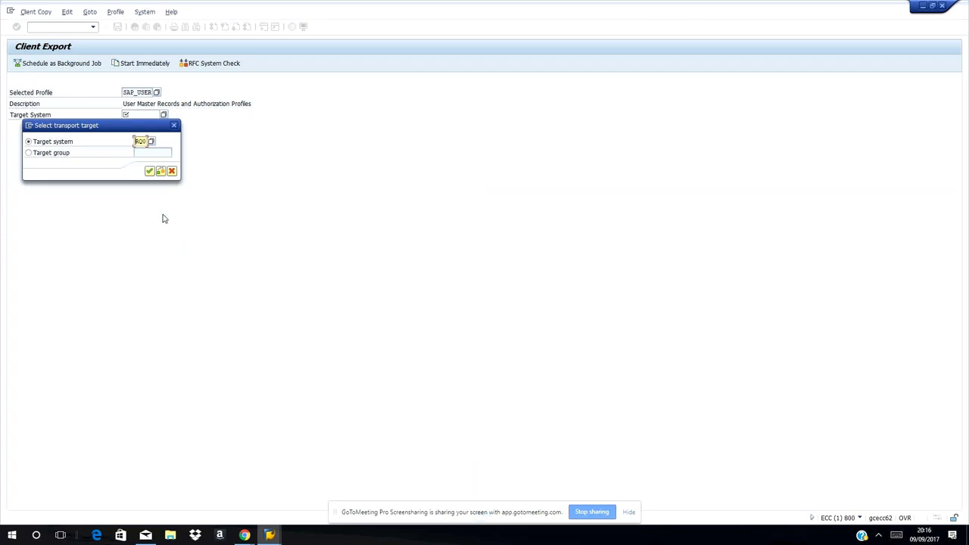
left_click(150, 171)
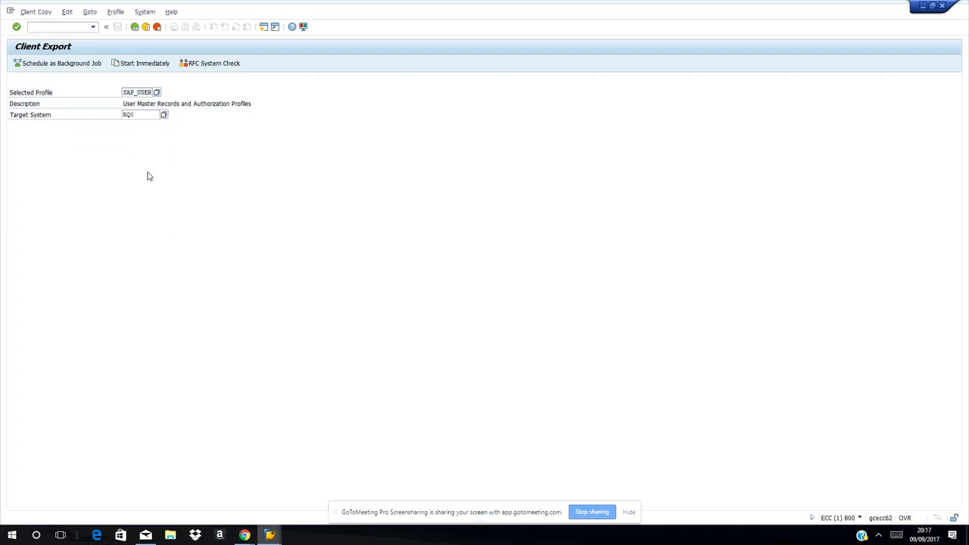
Start the client export immediately to show the verification summary for SAP_USER, 800 to RQ0
left_click(145, 64)
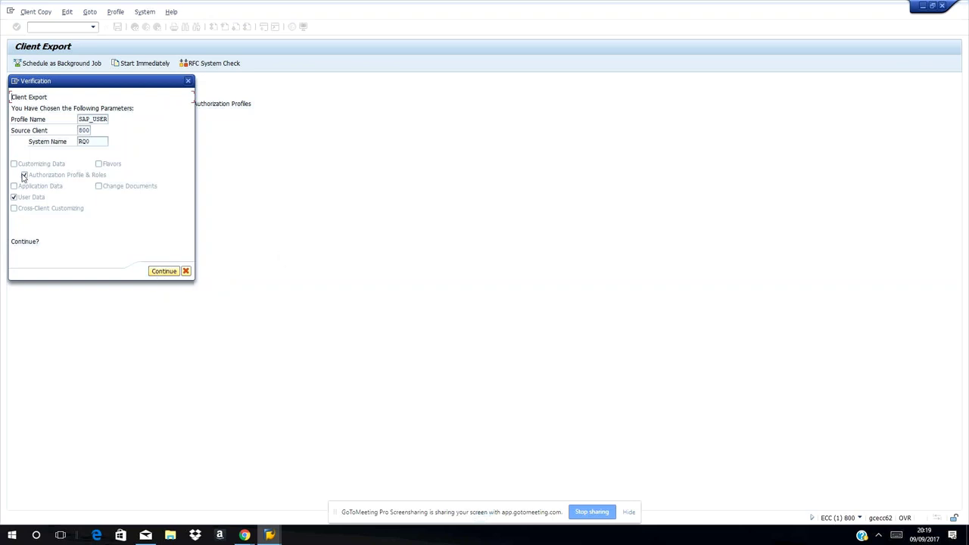
Confirm the export parameters and accept the ECCKT01075 transport request notice to launch the export
left_click(159, 271)
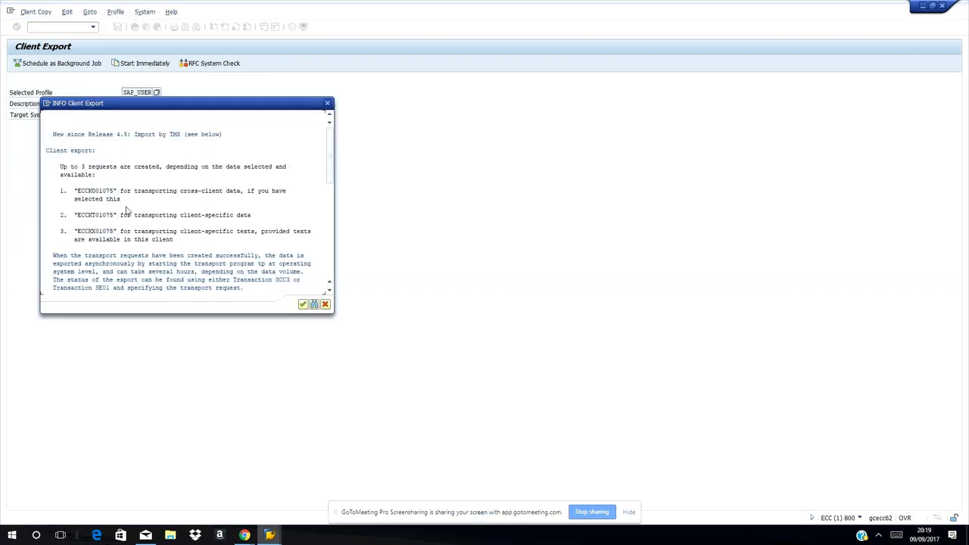
scroll(127, 212, "down", 1)
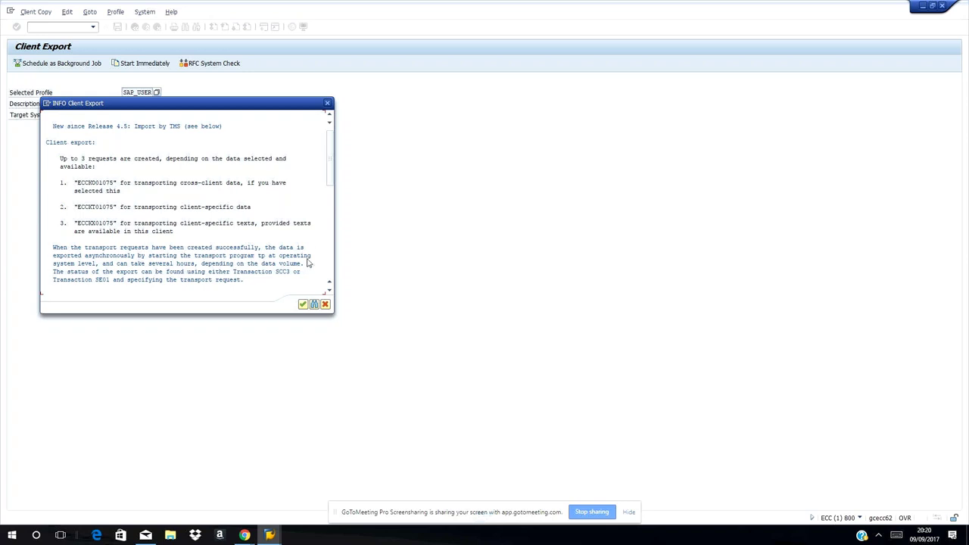
scroll(121, 273, "down", 1)
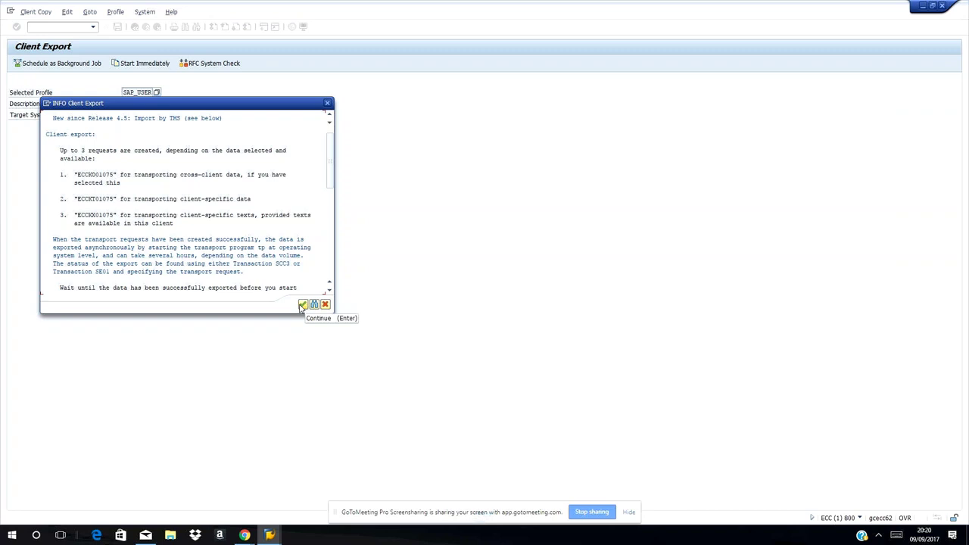
left_click(302, 305)
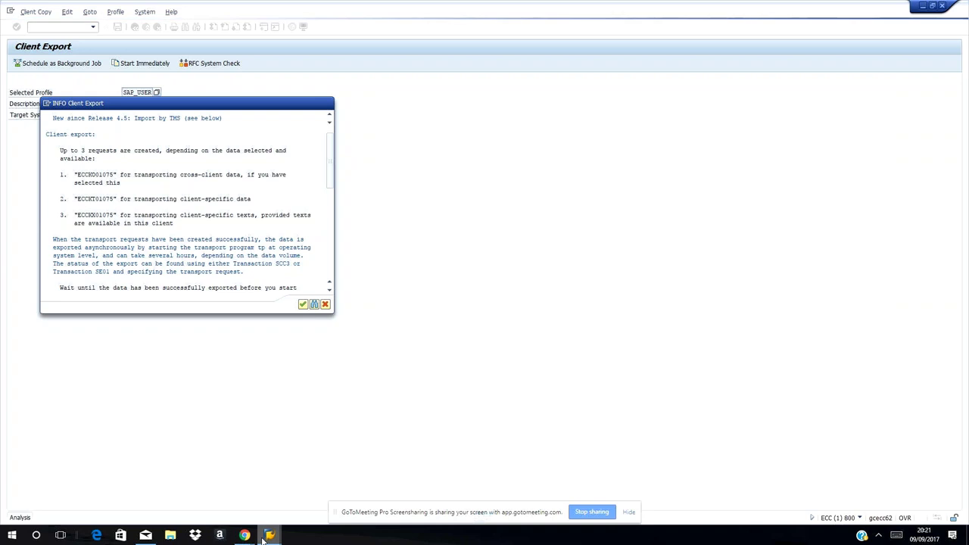
mouse_move(266, 538)
left_click(216, 484)
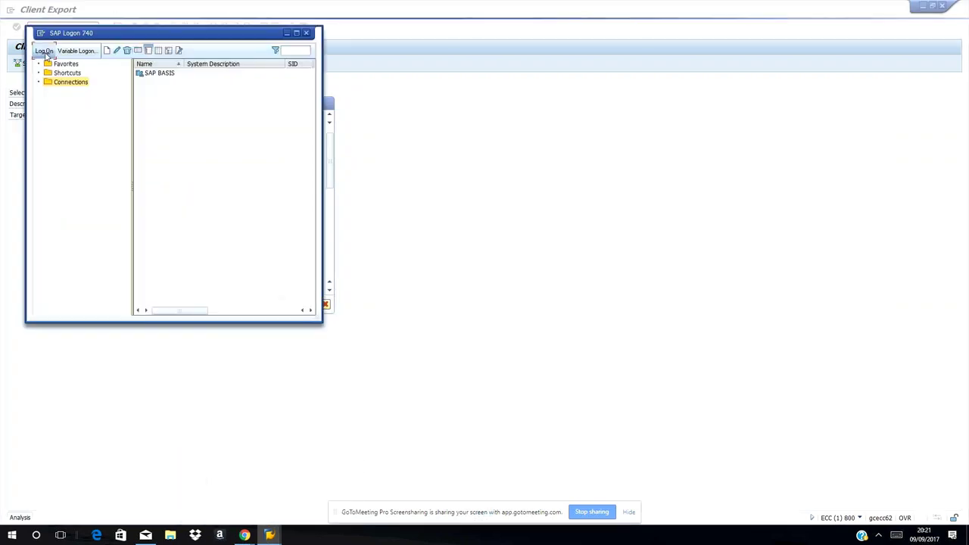
Log on to SAP BASIS with the saved user name and password, keeping other logons active
left_click(45, 52)
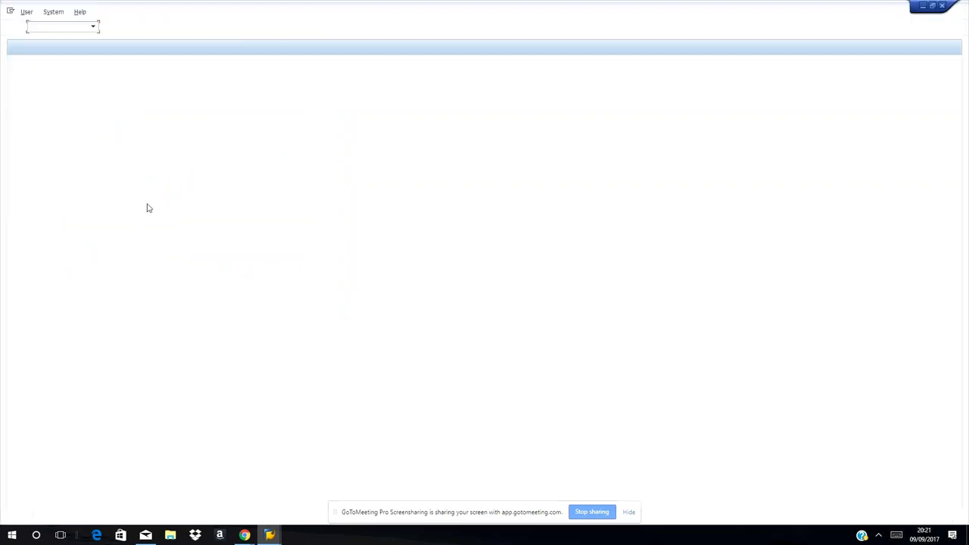
type("ba")
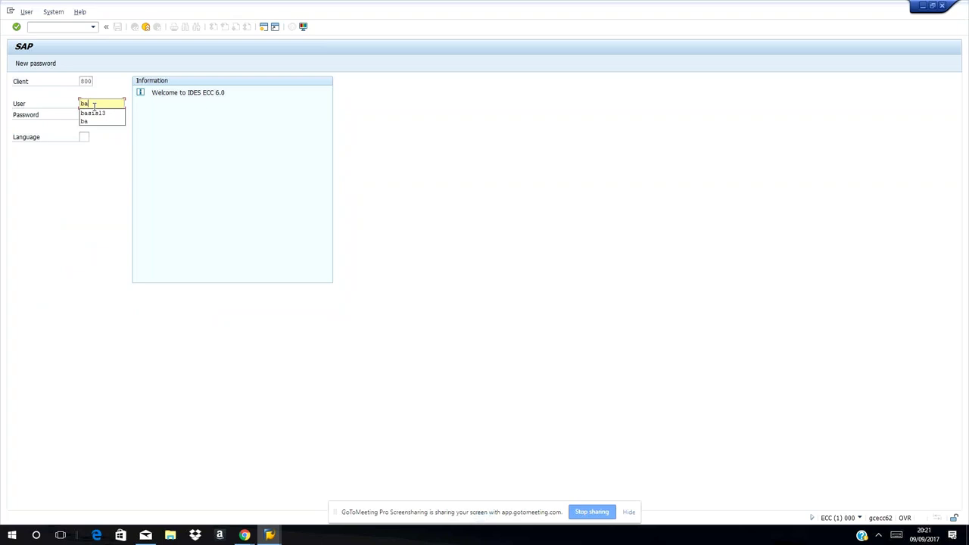
key("Down")
key("Return")
key("Tab")
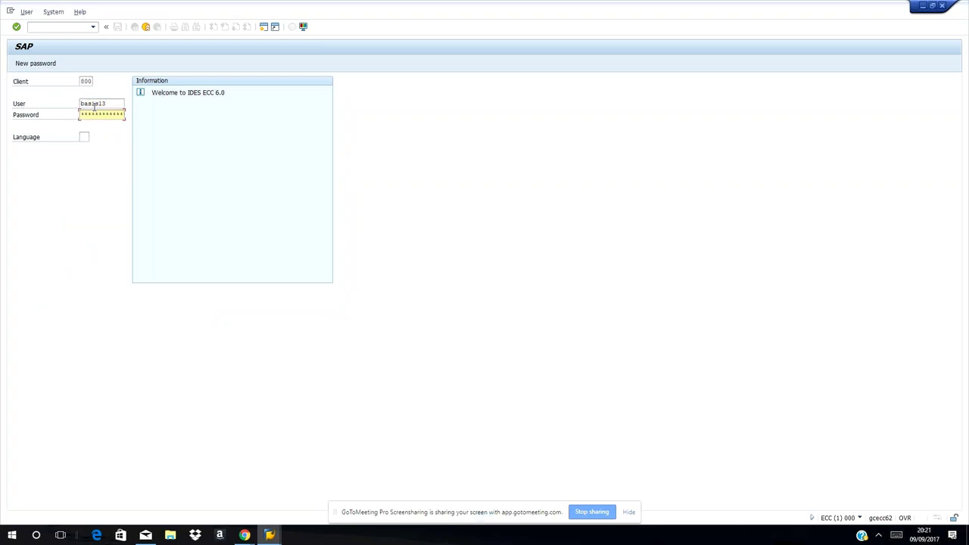
type("***")
key("Return")
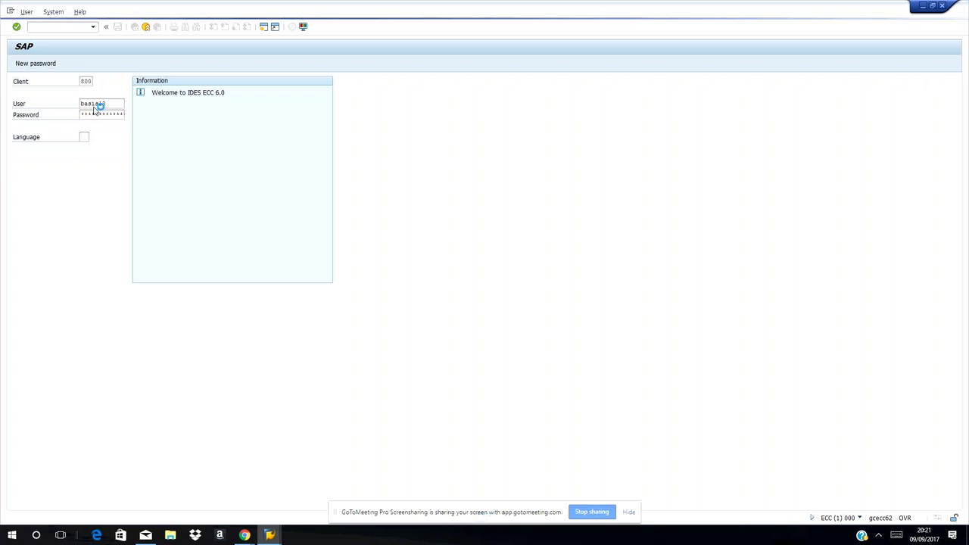
left_click(47, 320)
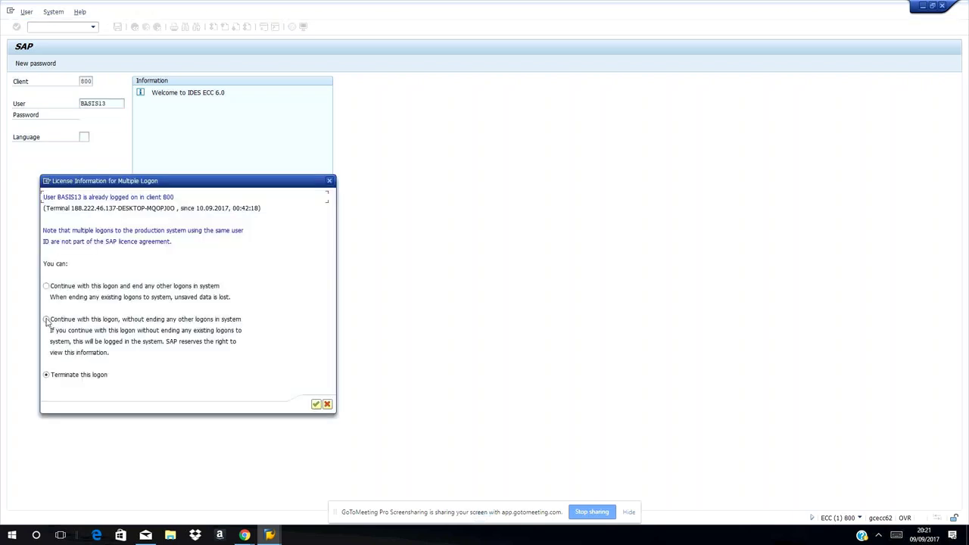
left_click(318, 405)
left_click(316, 405)
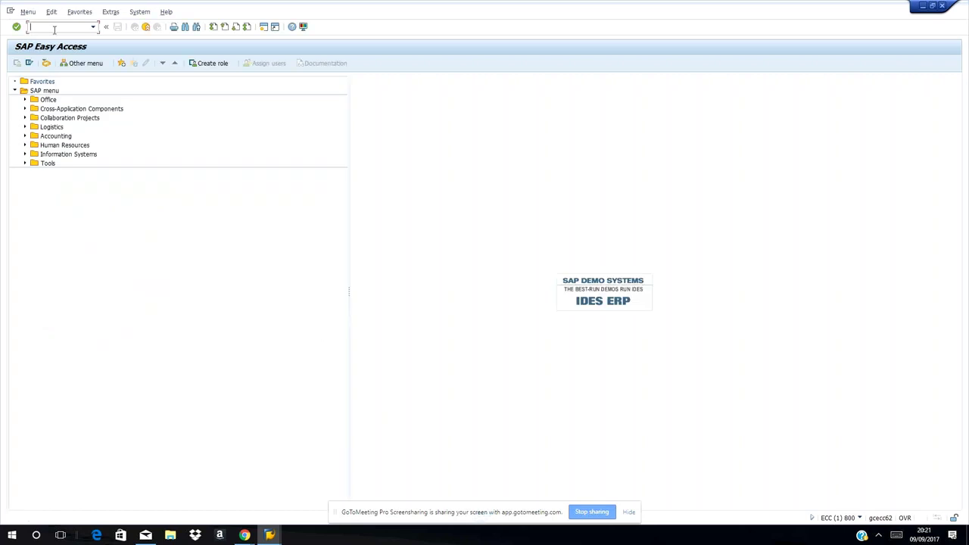
Start transaction SCC3 to view the client copy logs
type("scc4")
key("BackSpace")
type("3")
key("Return")
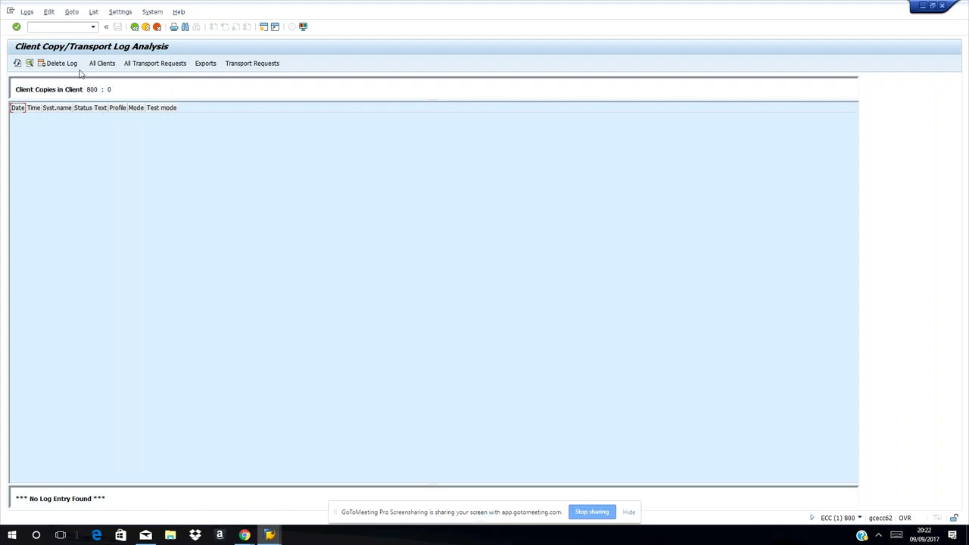
Open the details of client 800's 10.09.2017 00:51:21 export log
left_click(205, 64)
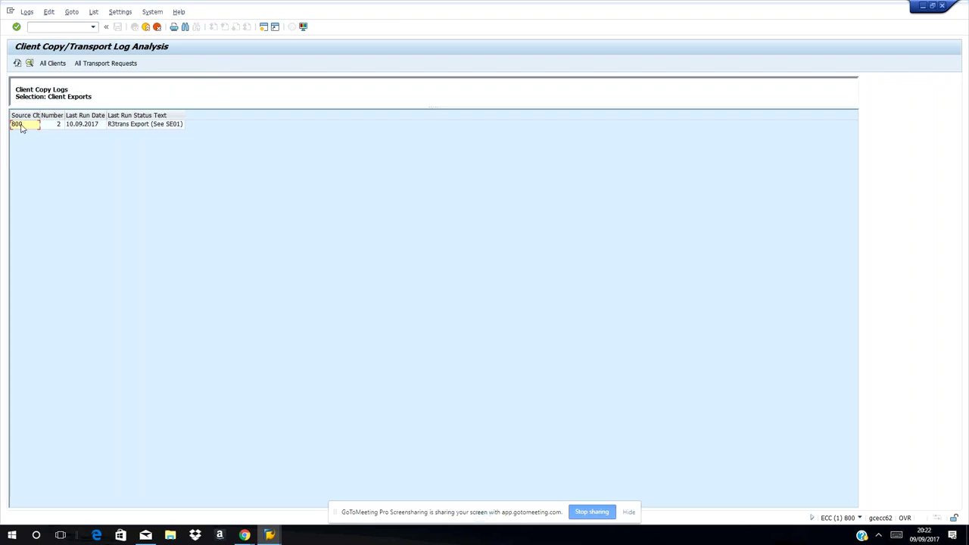
left_click(78, 128)
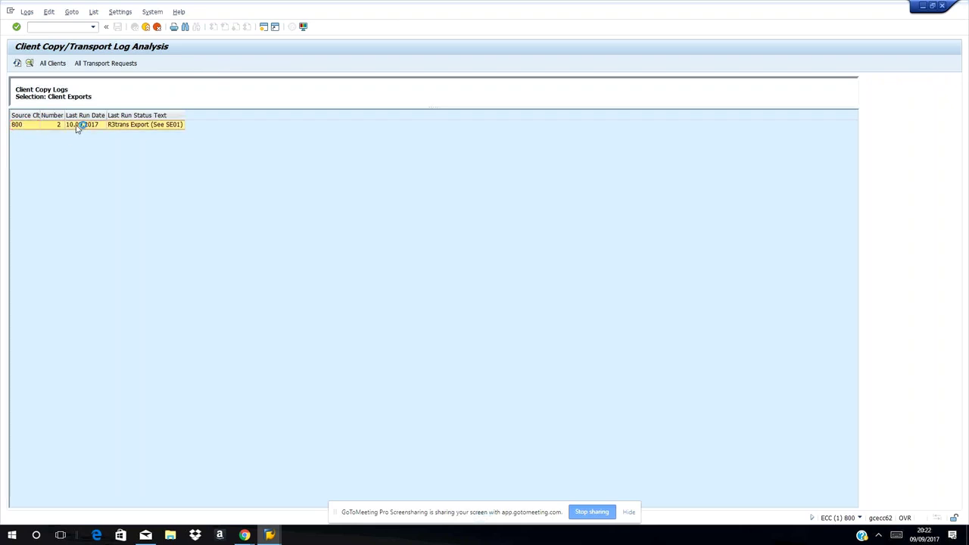
double_click(77, 127)
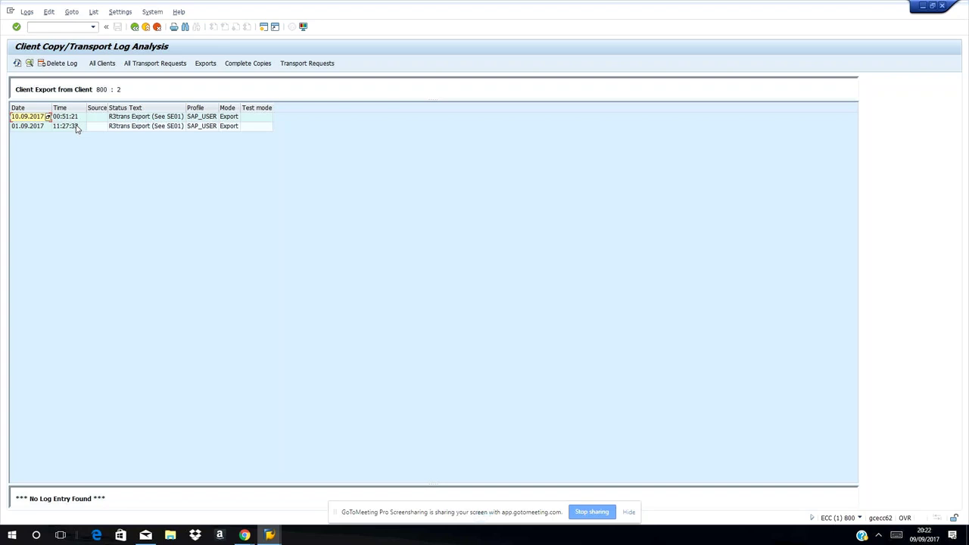
left_click(115, 119)
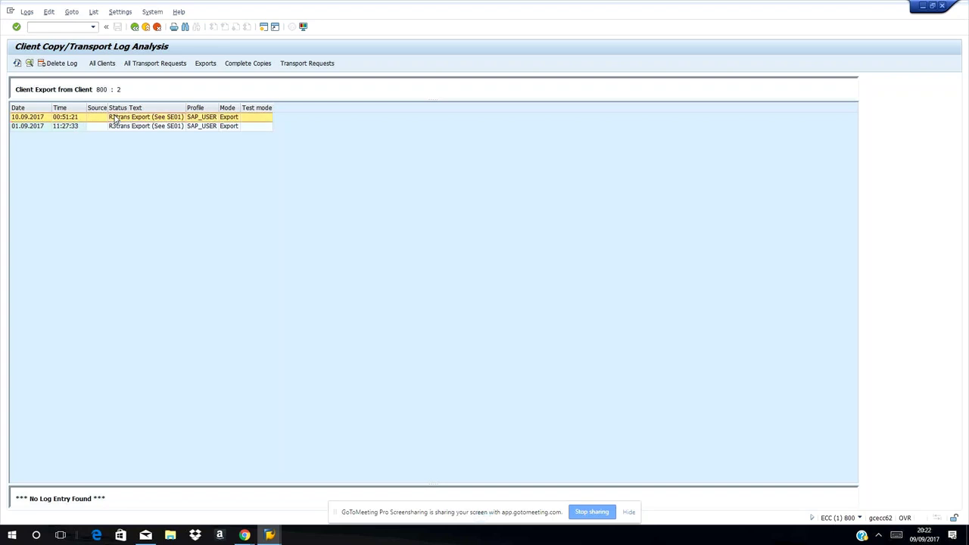
double_click(115, 119)
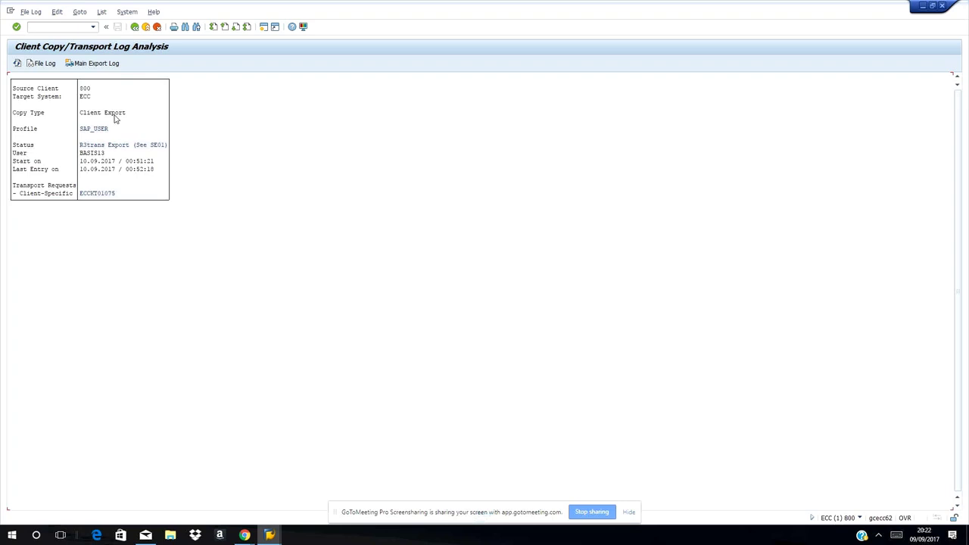
left_click(65, 26)
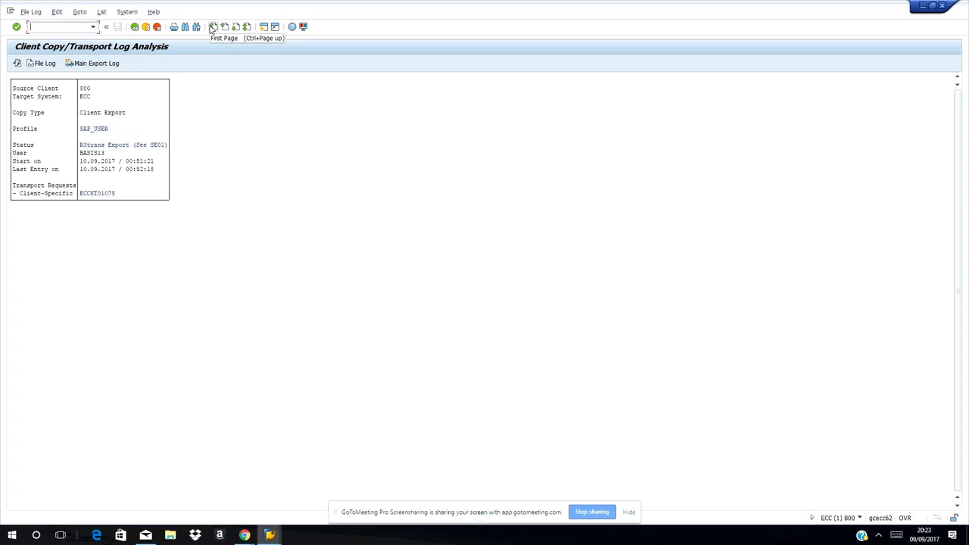
Launch the Transport Organizer (Extended View) with /nse01
type("se")
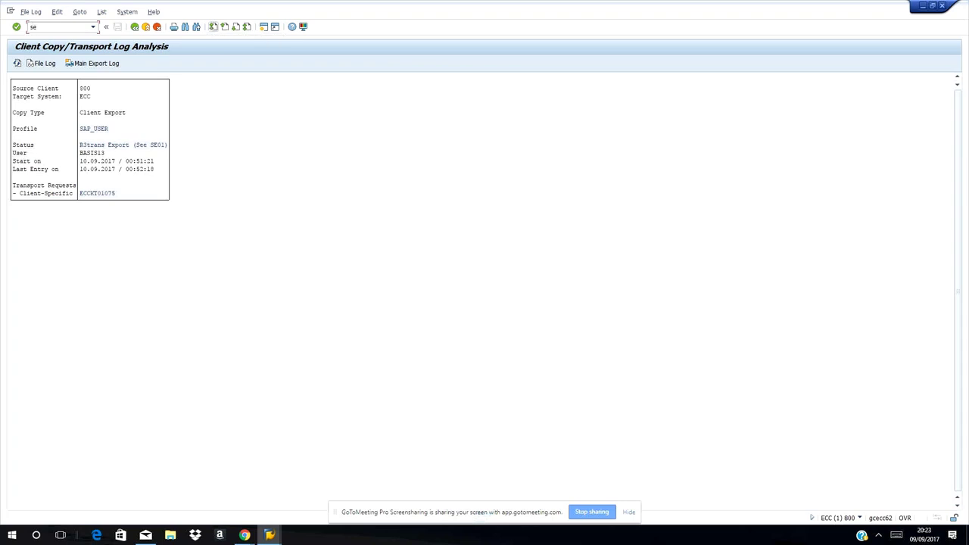
type("01")
left_click(32, 27)
type("/n")
key("Return")
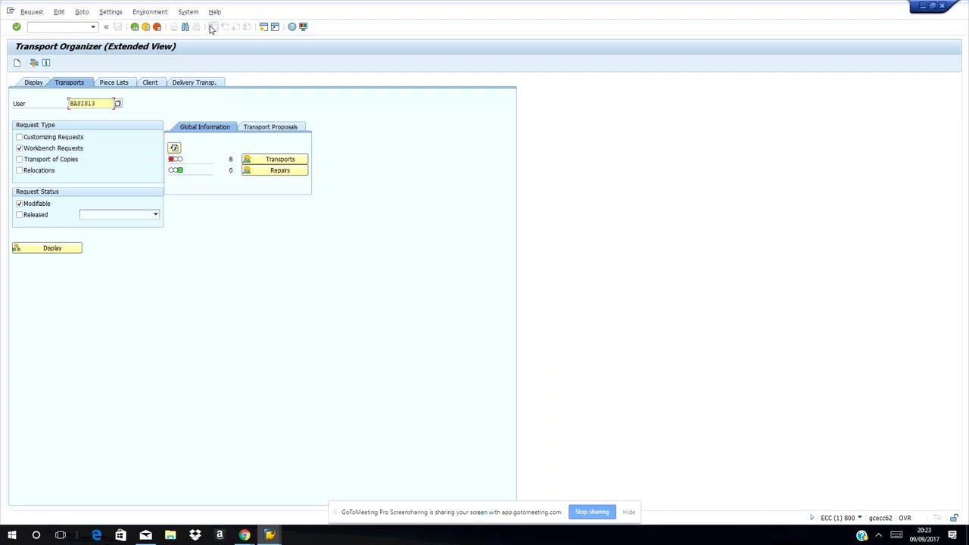
On the Display tab, enter the request pattern ECCKT* and bring up Select Request/Task
left_click(30, 85)
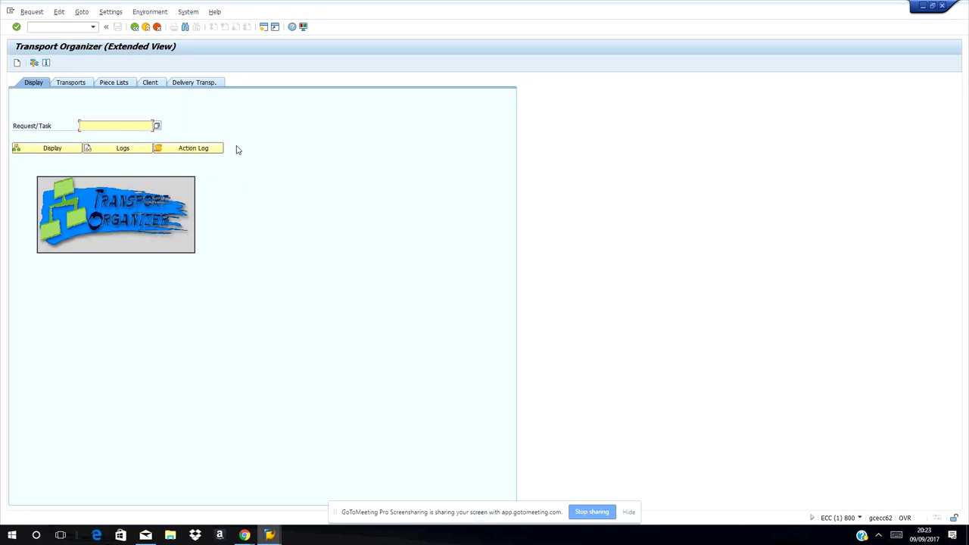
type("cck")
type("9")
type("*")
left_click(158, 127)
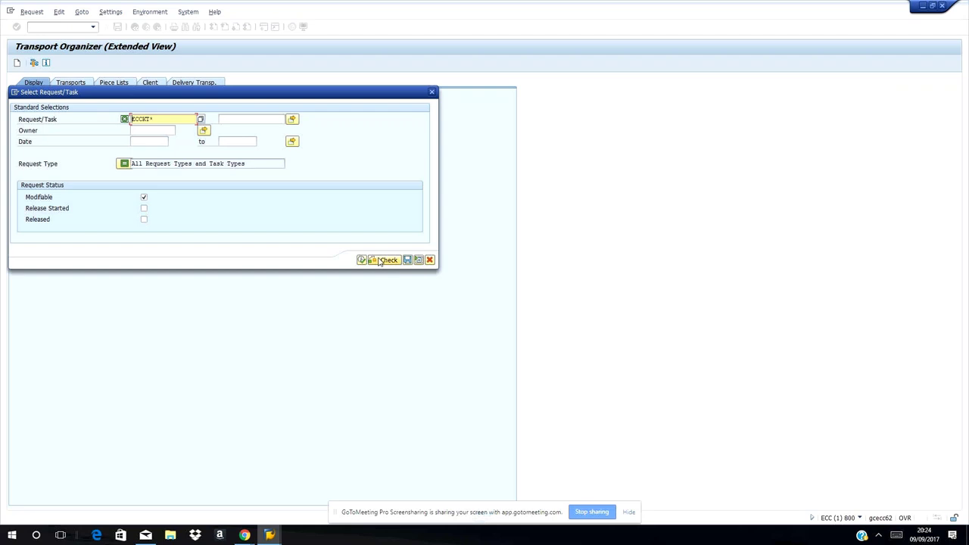
List the ECCKT requests and change the Request/Task field to ECCKT01074
left_click(201, 120)
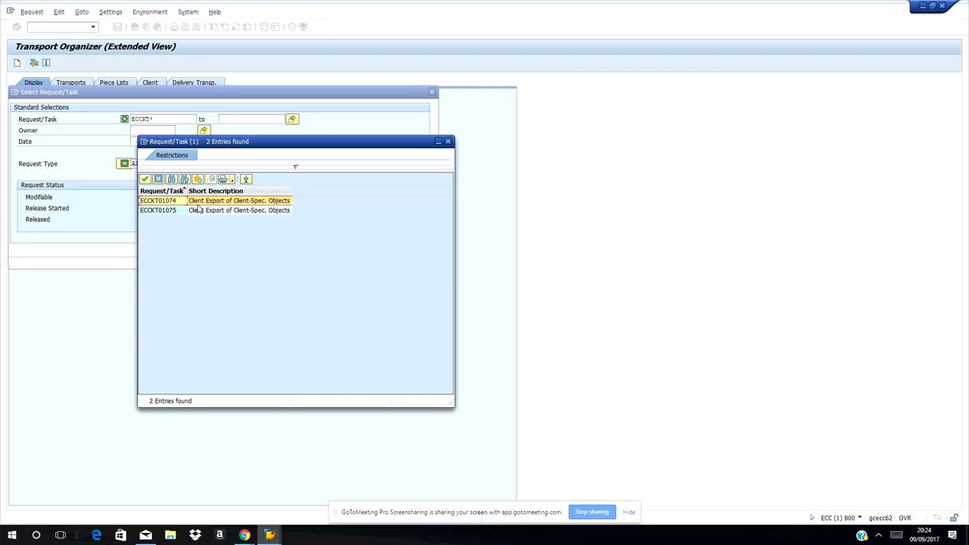
left_click(168, 212)
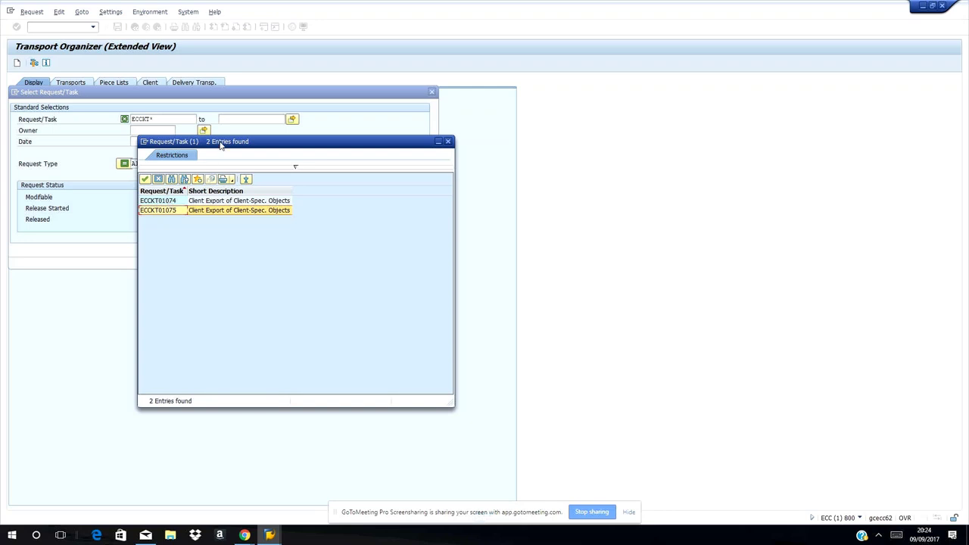
left_click_drag(220, 145, 399, 184)
left_click(186, 127)
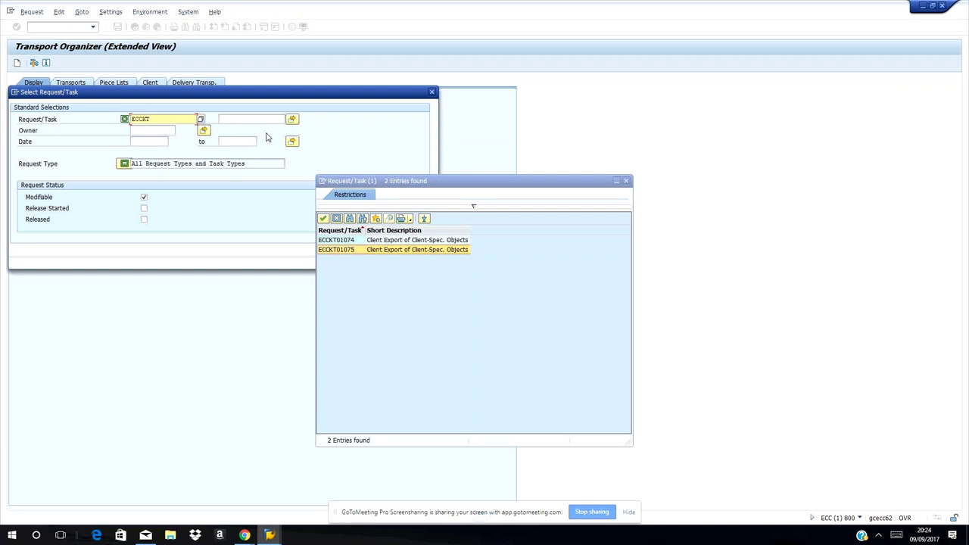
type("01")
type("0")
type("74")
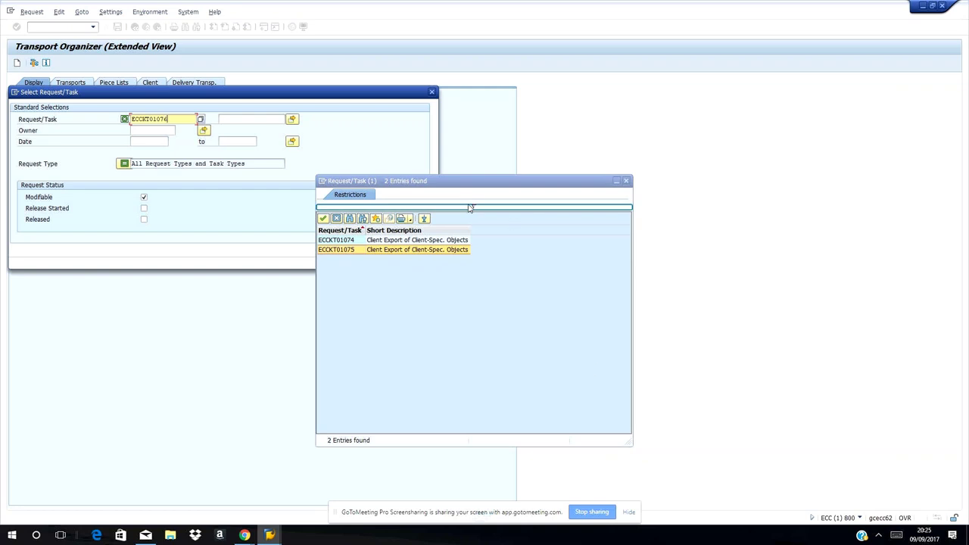
left_click(628, 182)
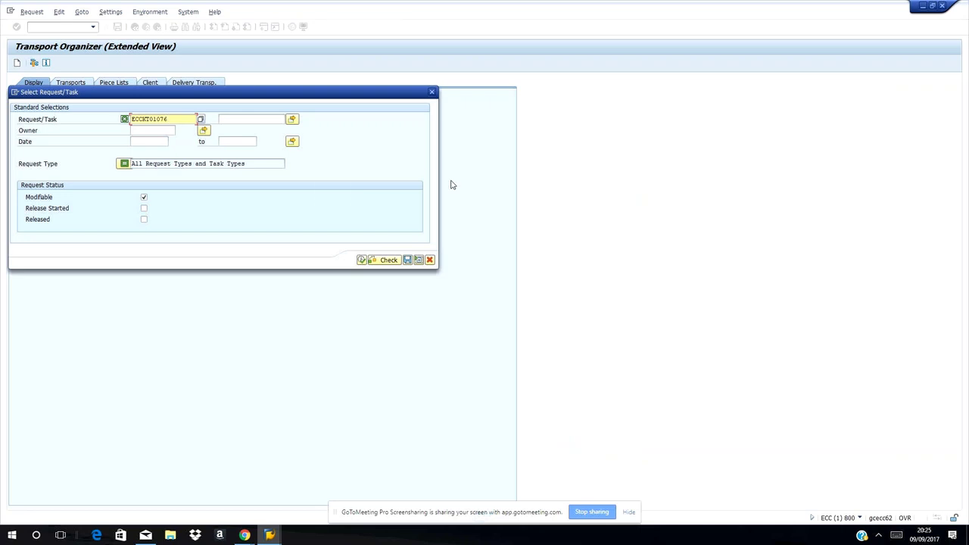
Search for ECCKT01074, which returns no requests, then close the selection dialog
left_click(201, 119)
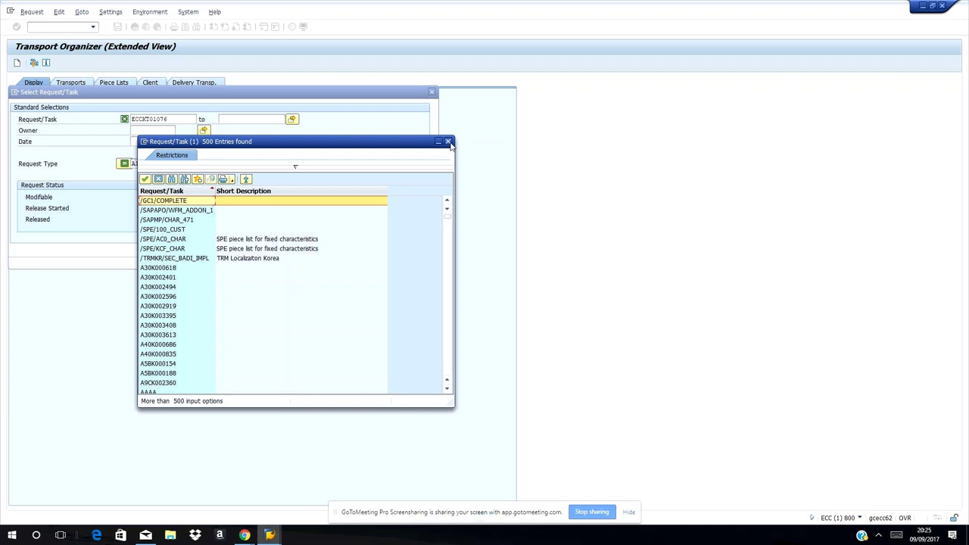
left_click(448, 142)
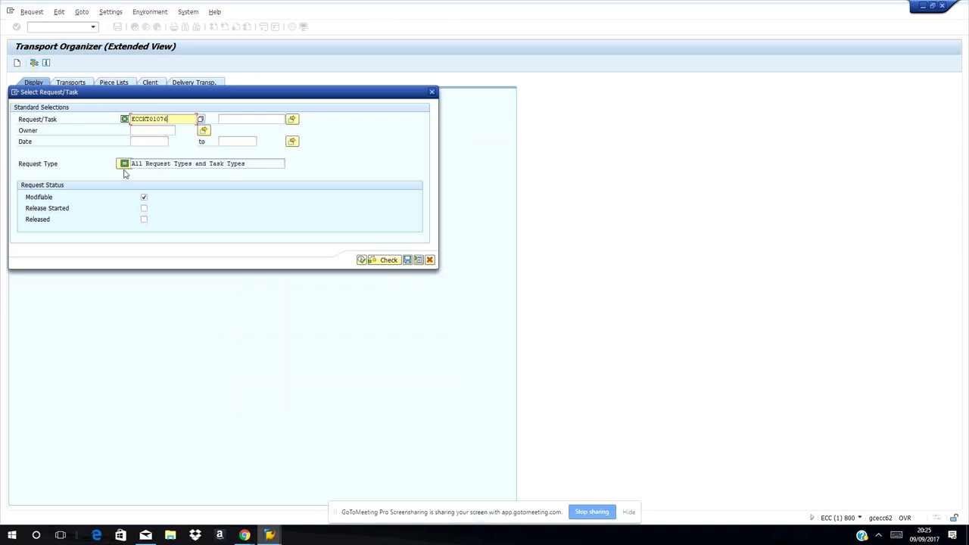
left_click(362, 261)
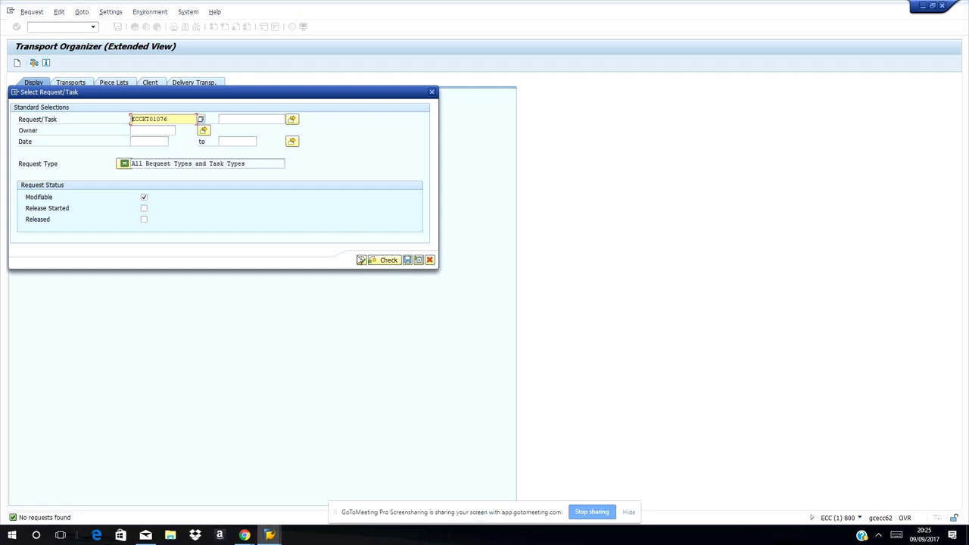
left_click(433, 93)
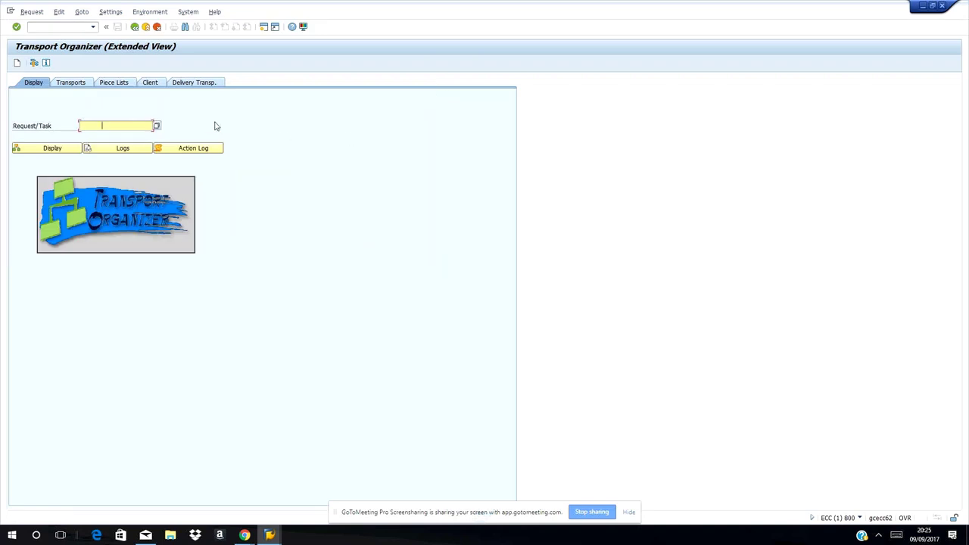
left_click(134, 28)
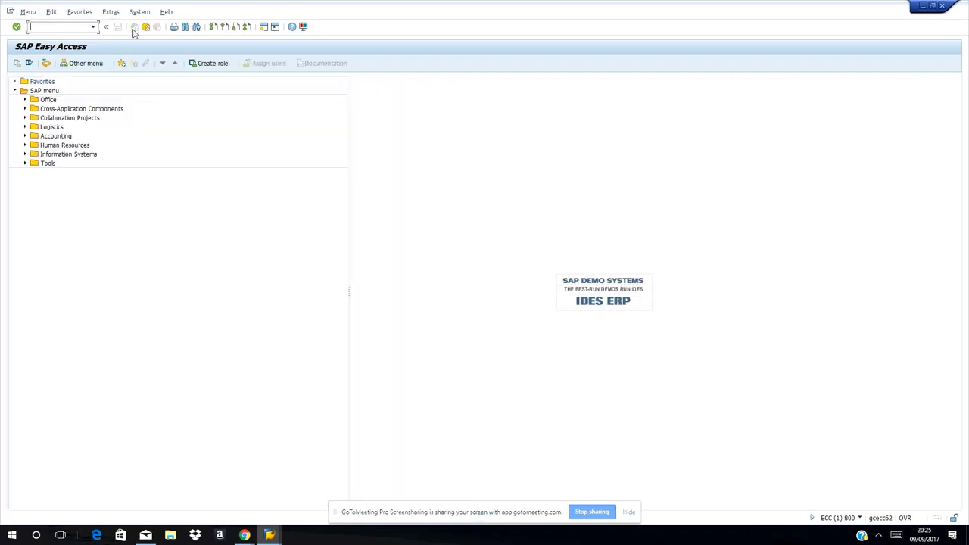
left_click(60, 28)
type("se01")
key("Return")
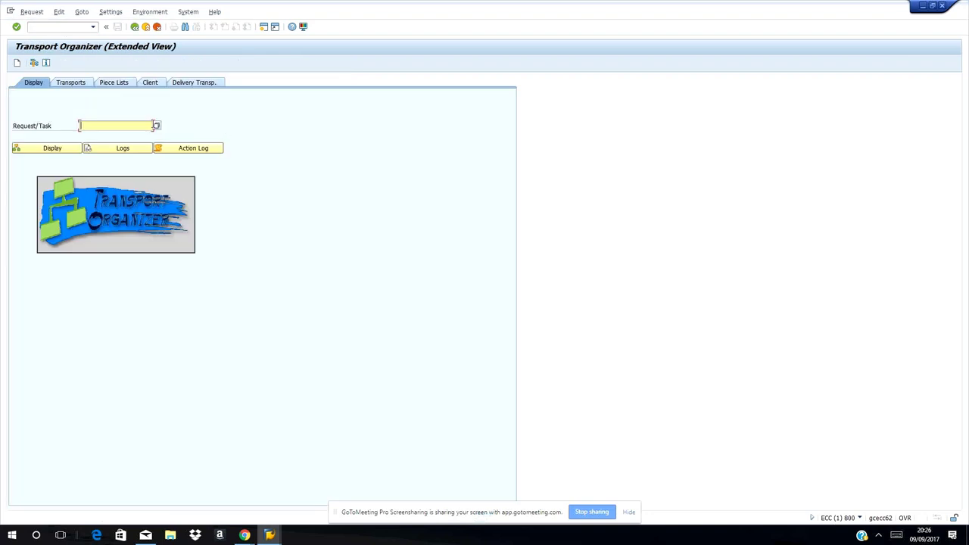
left_click(160, 129)
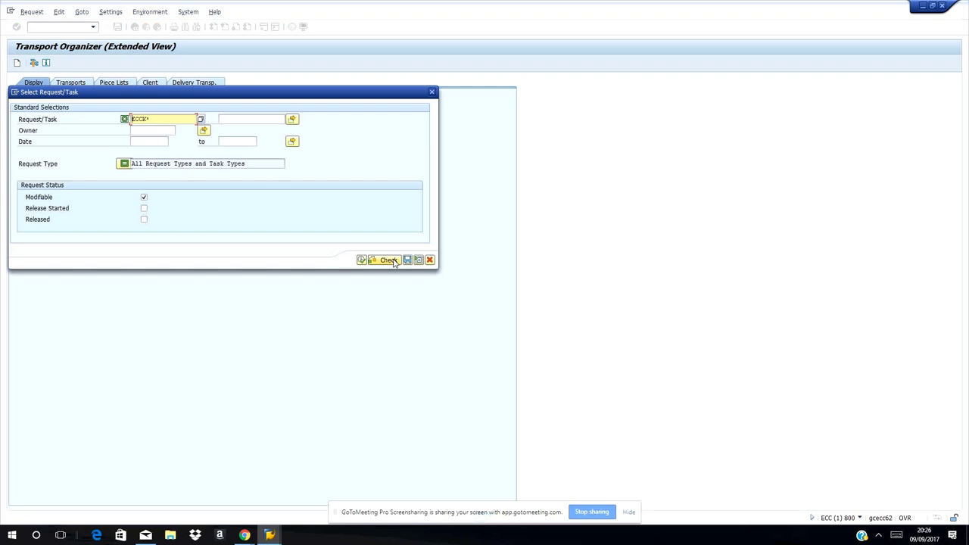
left_click(202, 122)
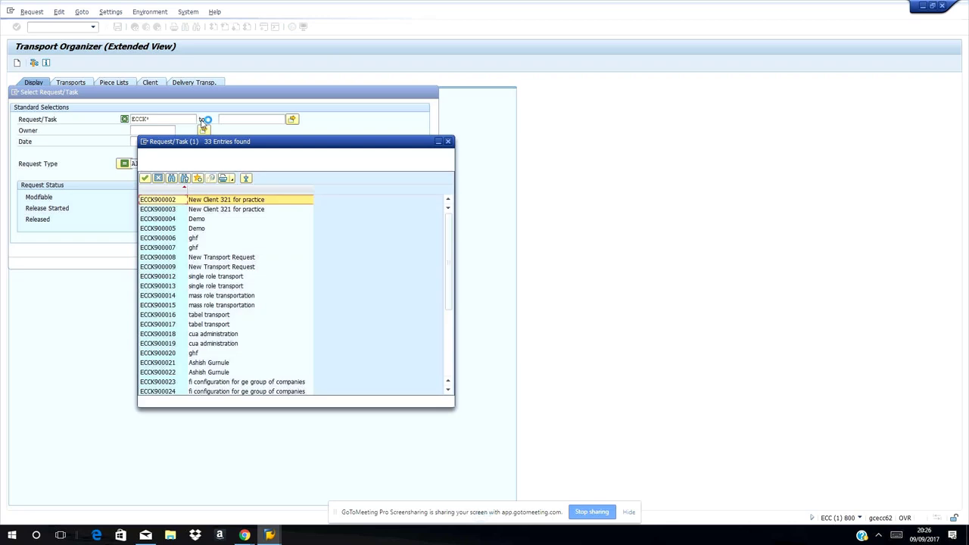
left_click(173, 180)
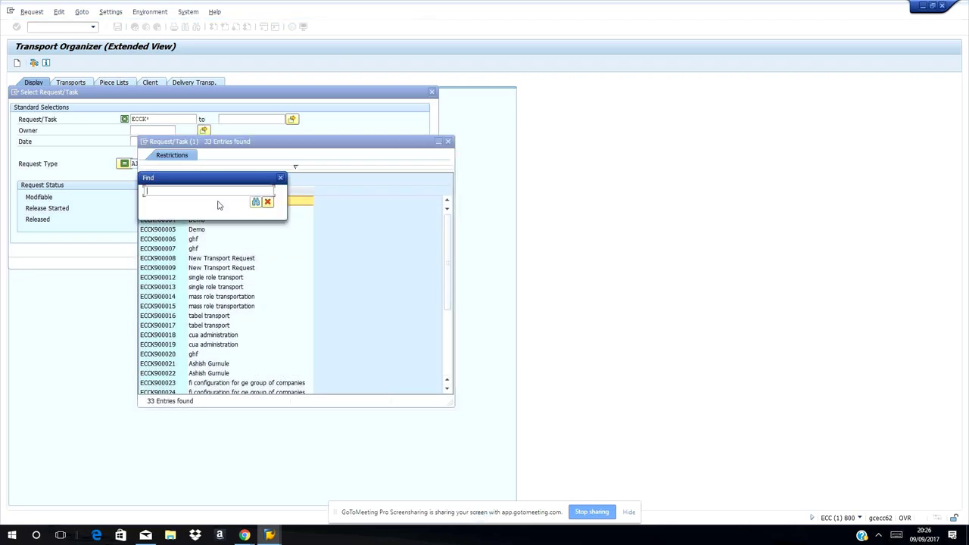
left_click(281, 179)
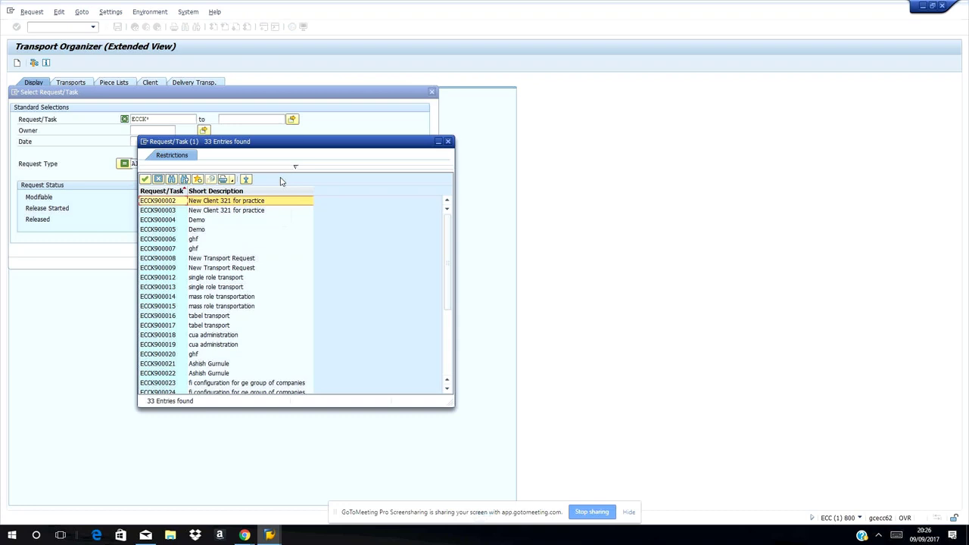
left_click(449, 142)
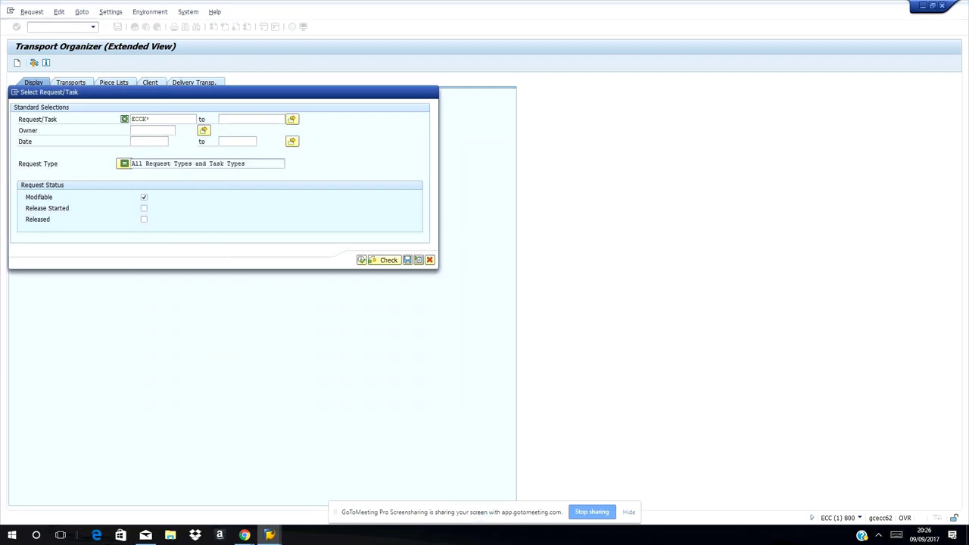
left_click(269, 537)
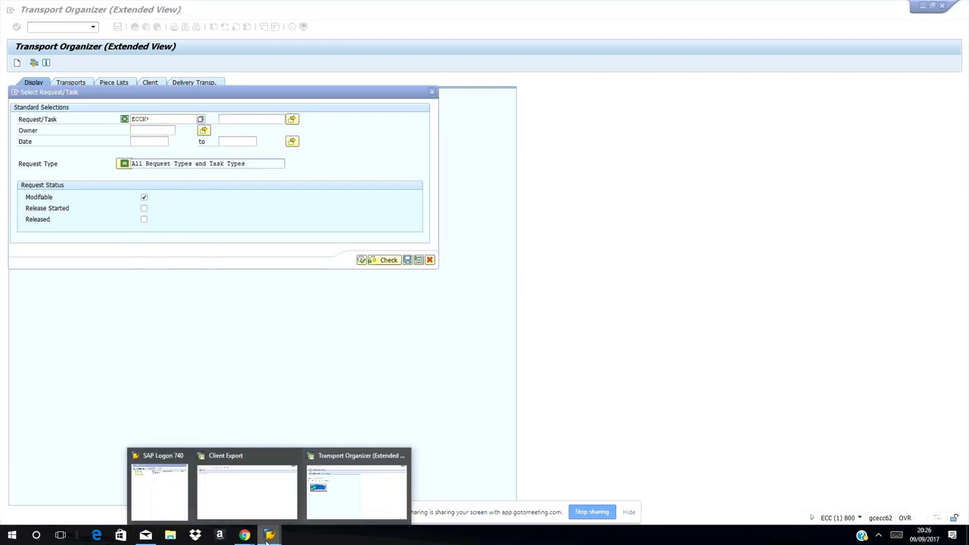
left_click(335, 511)
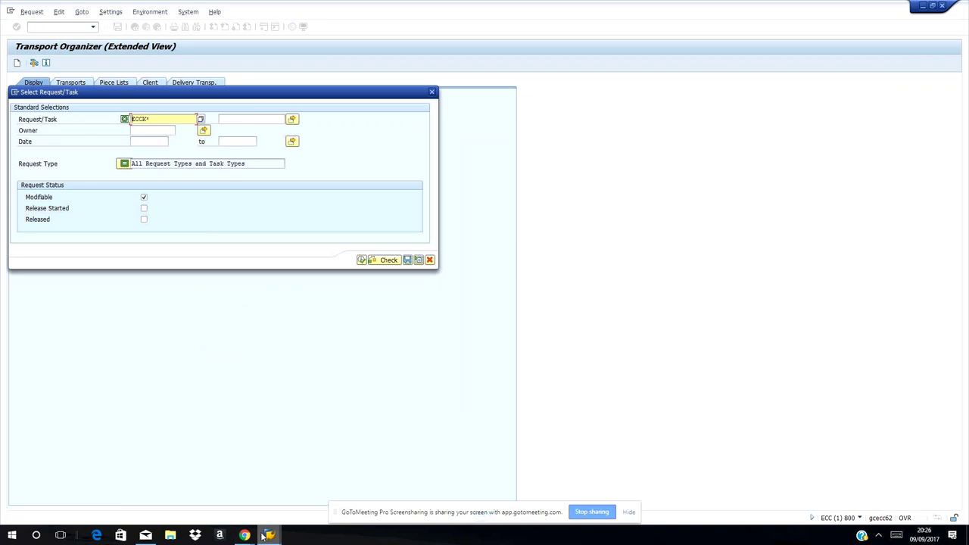
mouse_move(264, 536)
left_click(240, 512)
mouse_move(269, 536)
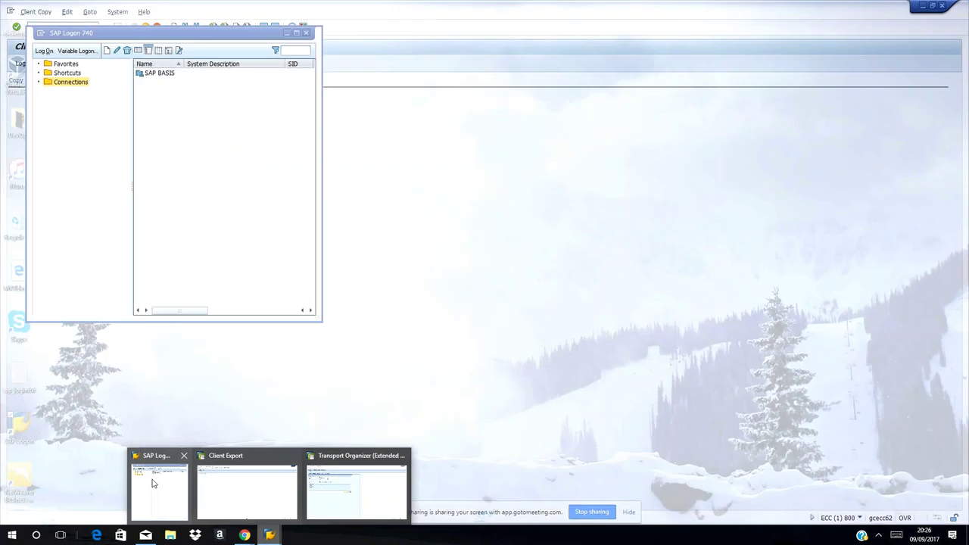
left_click(152, 483)
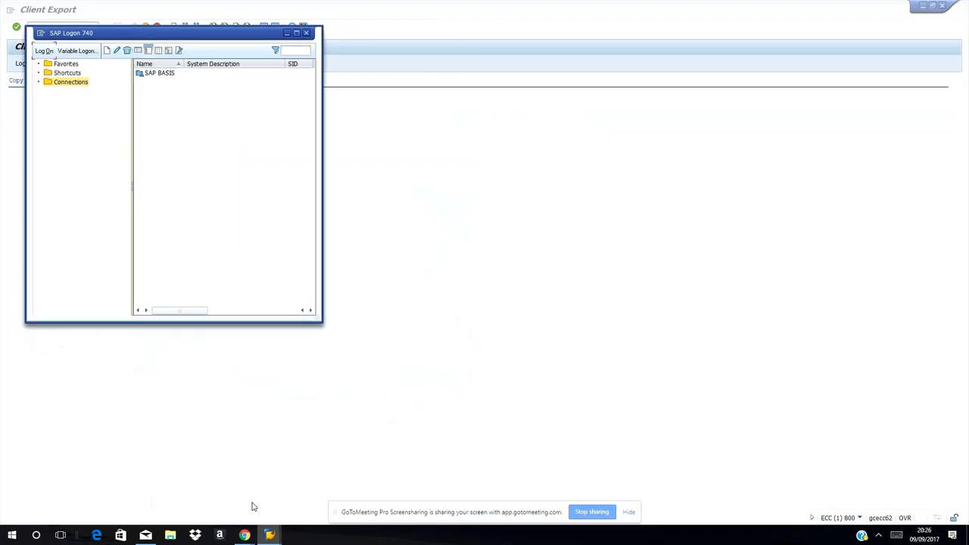
left_click(265, 536)
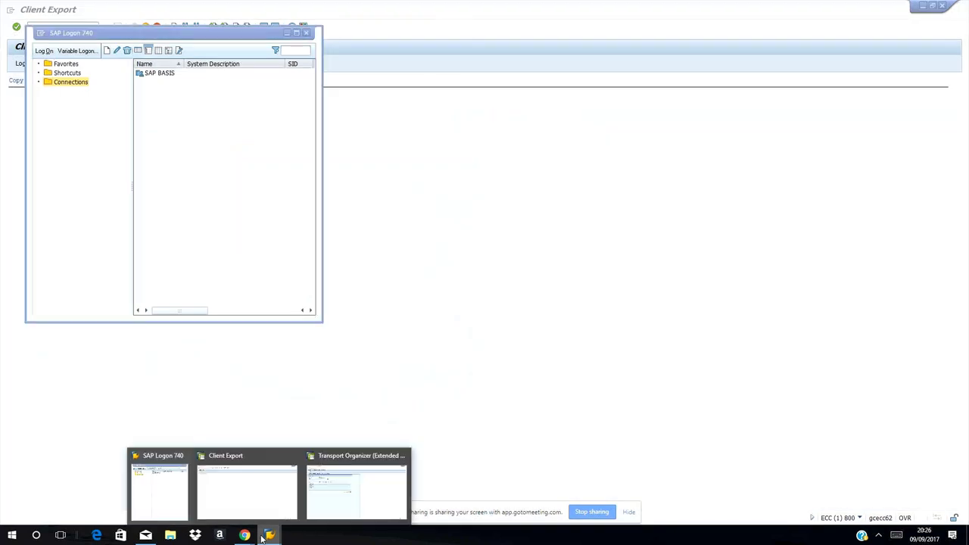
left_click(329, 507)
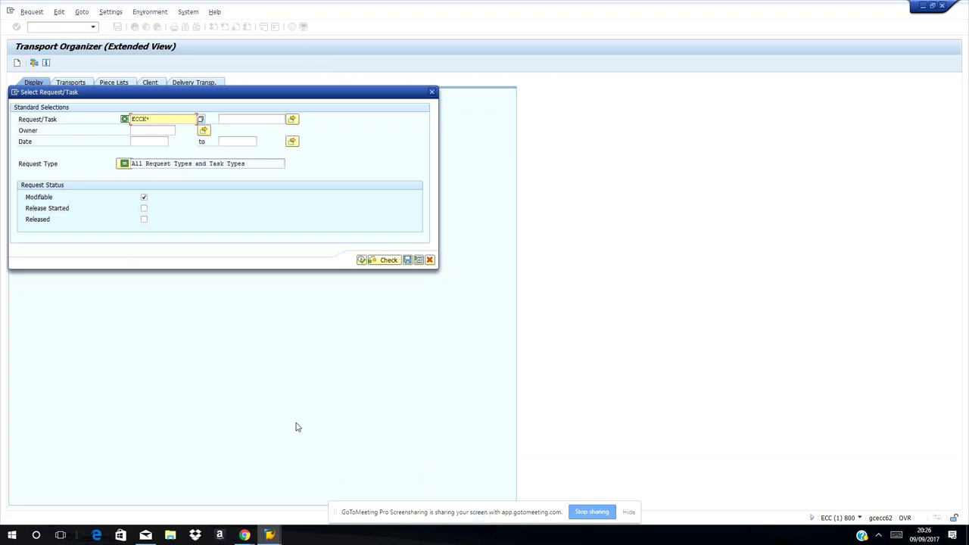
left_click(269, 535)
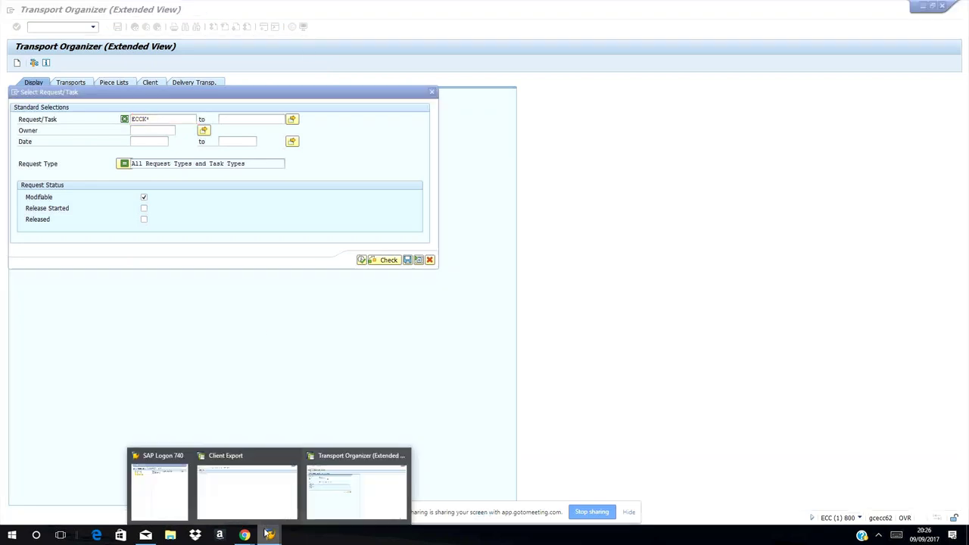
left_click(318, 464)
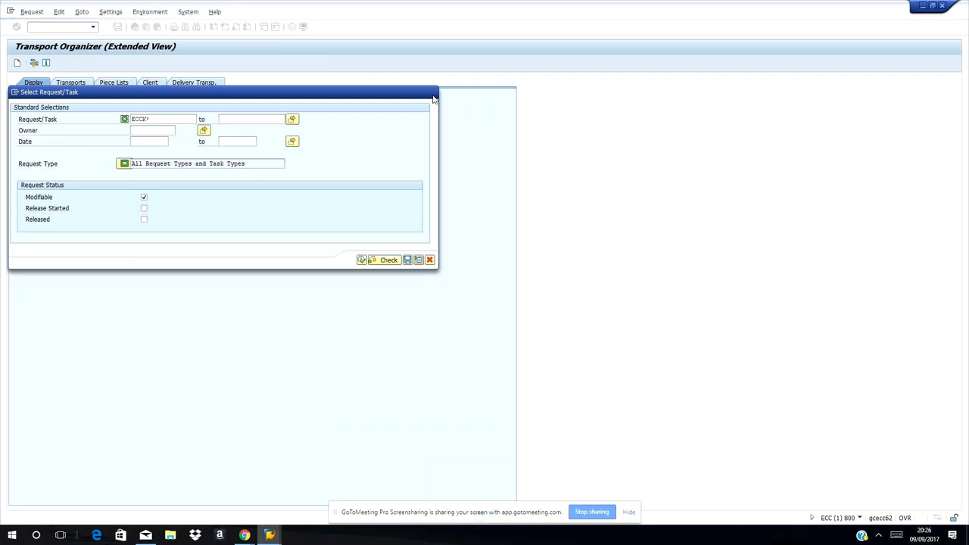
key("Return")
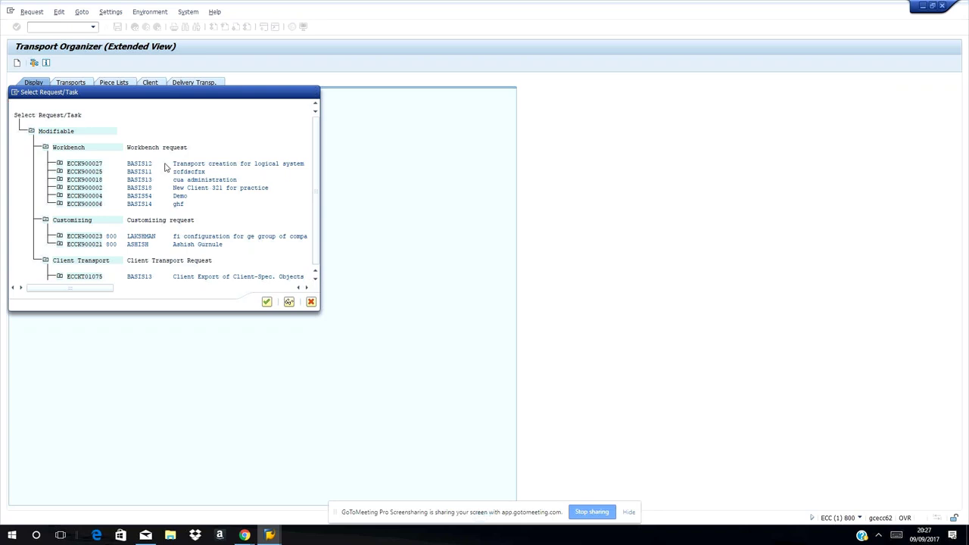
Scroll to the client transports ECCKT01075 and ECCKT01074, then close the request list
scroll(165, 168, "down", 1)
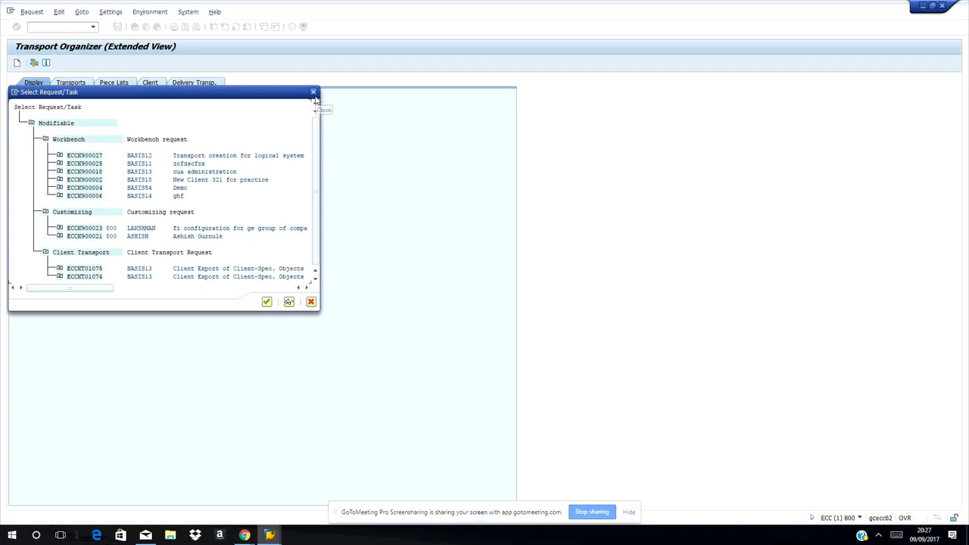
left_click(314, 95)
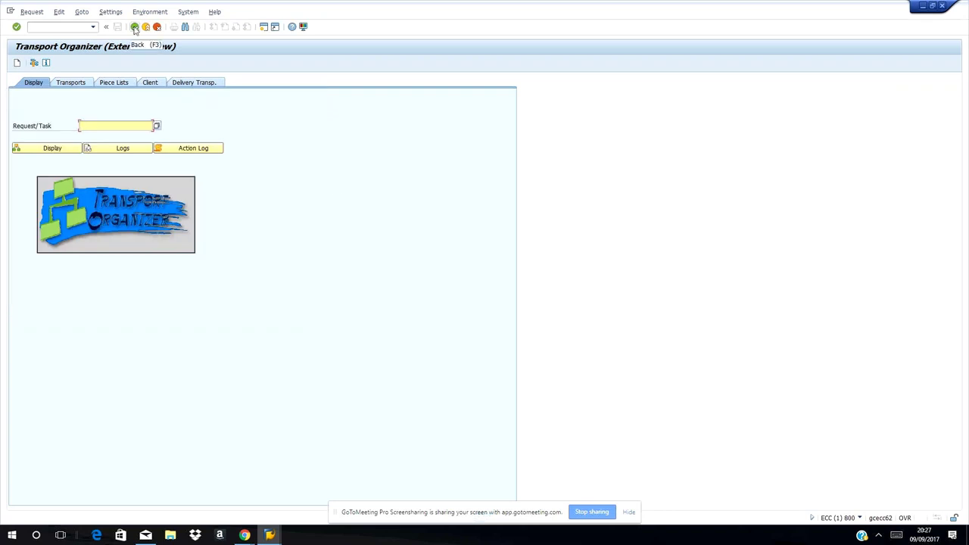
Return to SAP Easy Access, then open Log Display from the Client Export window
left_click(134, 28)
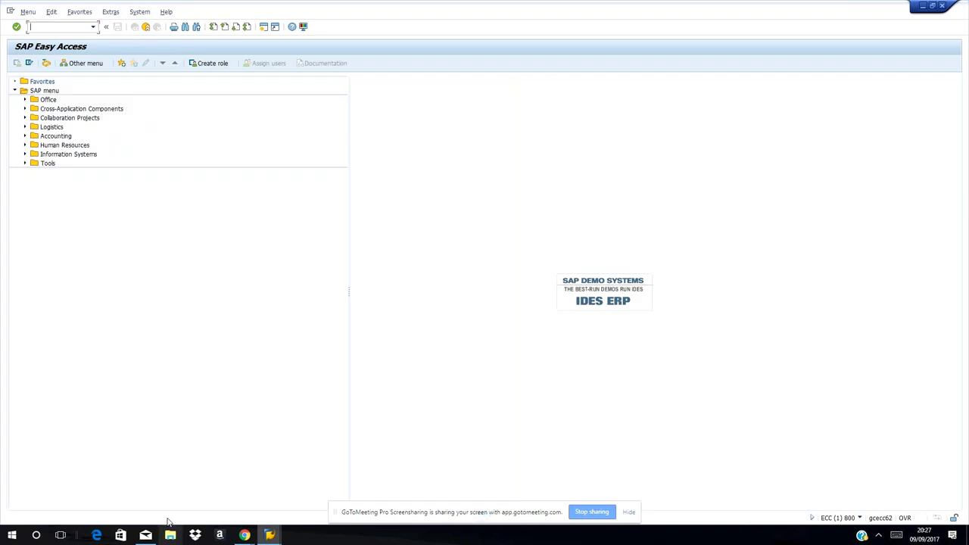
mouse_move(270, 538)
mouse_move(250, 511)
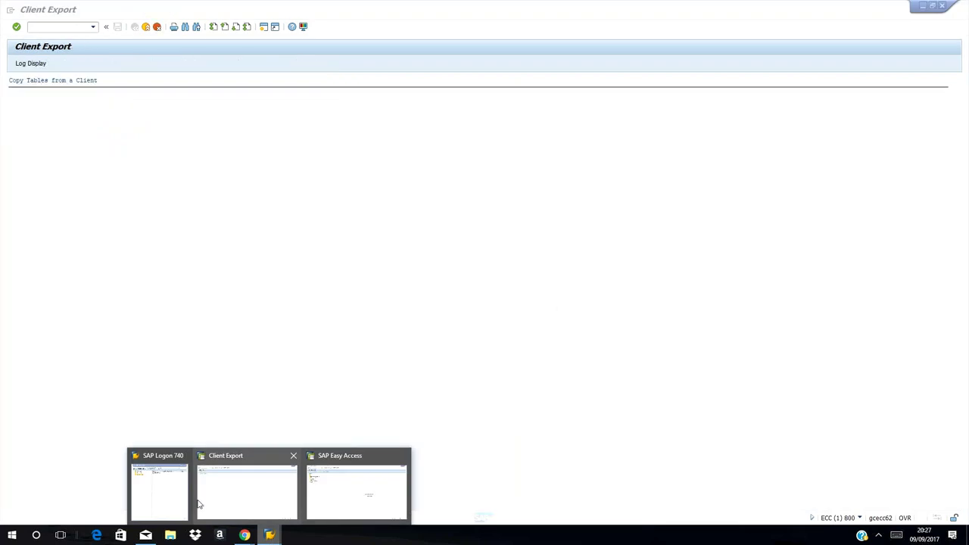
mouse_move(369, 501)
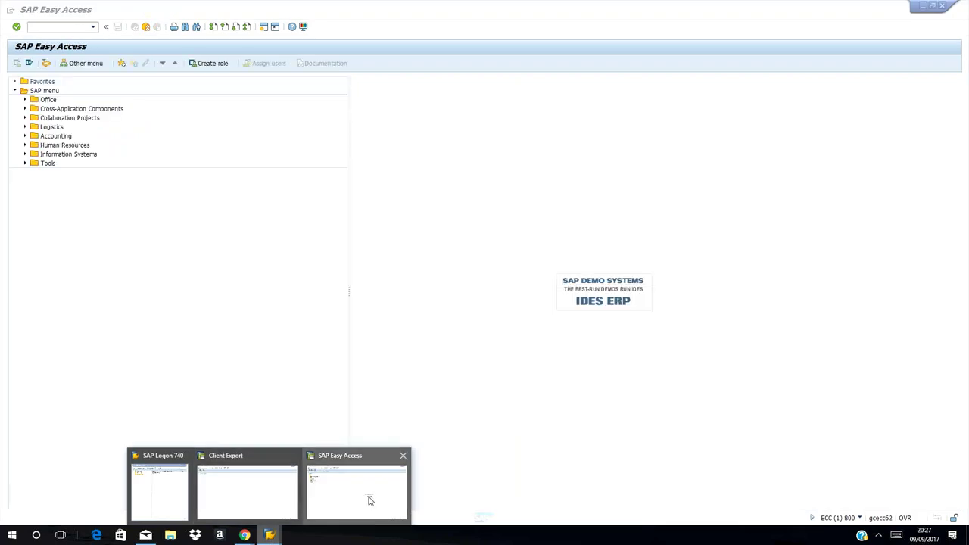
left_click(369, 500)
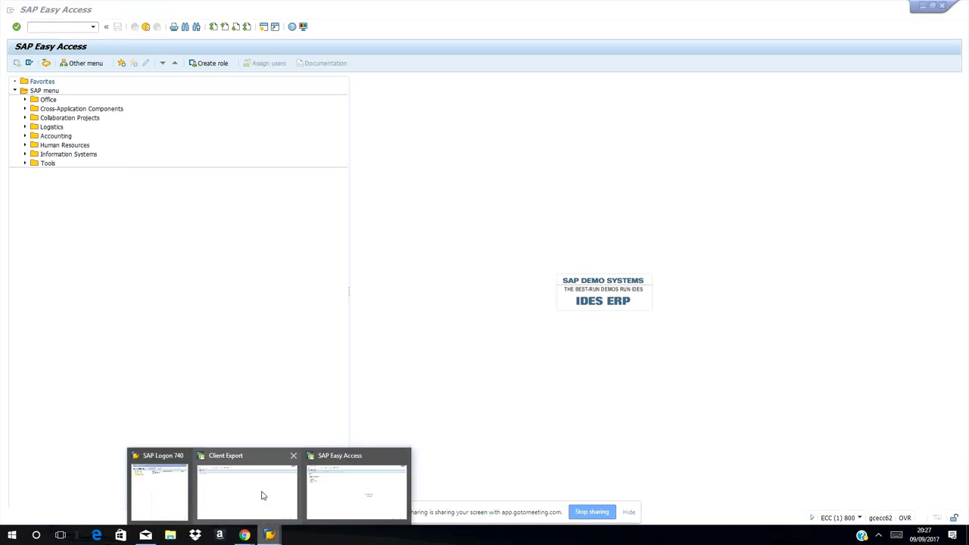
left_click(262, 496)
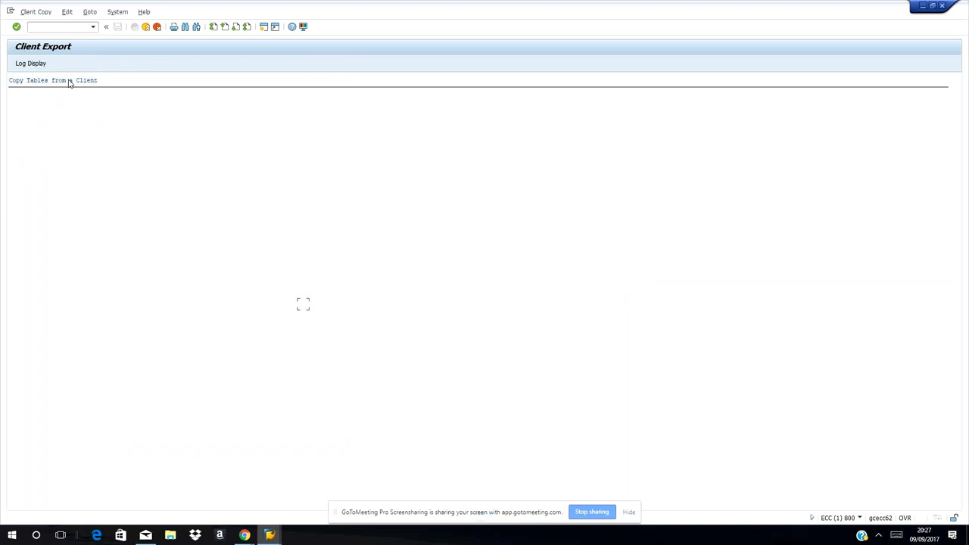
left_click(18, 64)
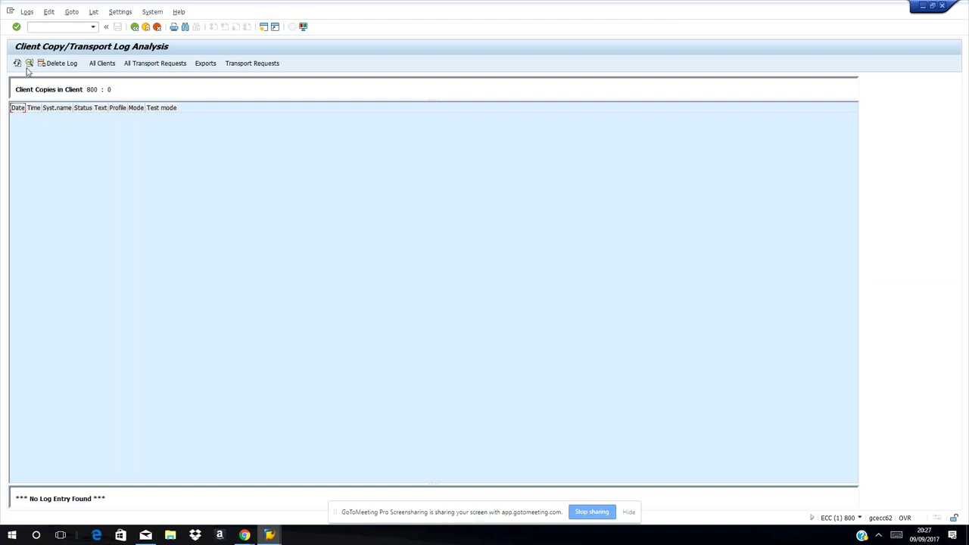
View the client 800 export log details for the 10.09.2017 and 01.09.2017 exports
left_click(200, 64)
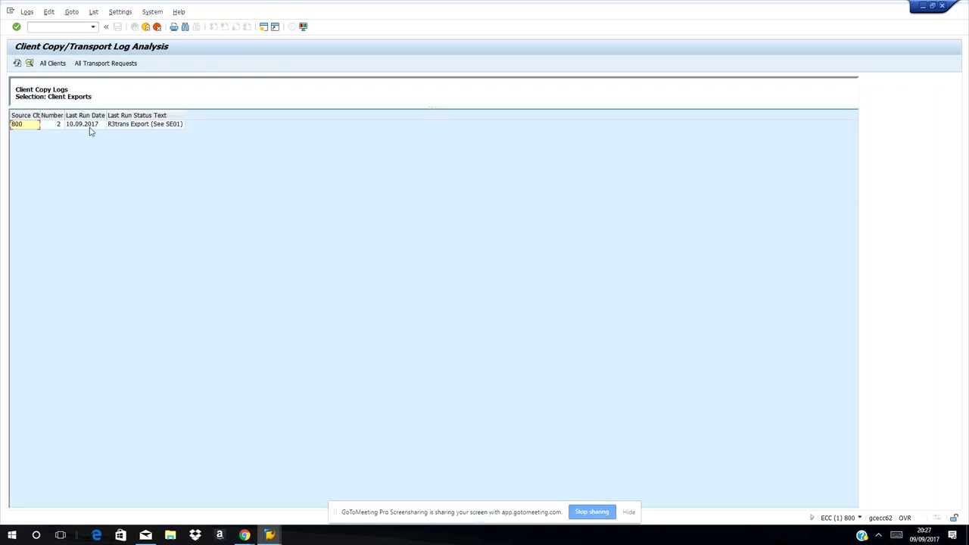
double_click(119, 129)
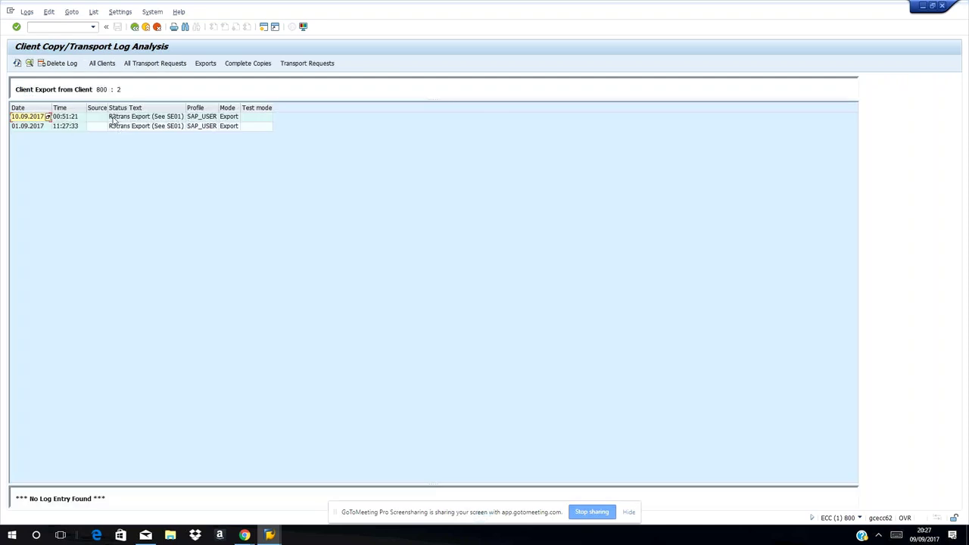
double_click(113, 122)
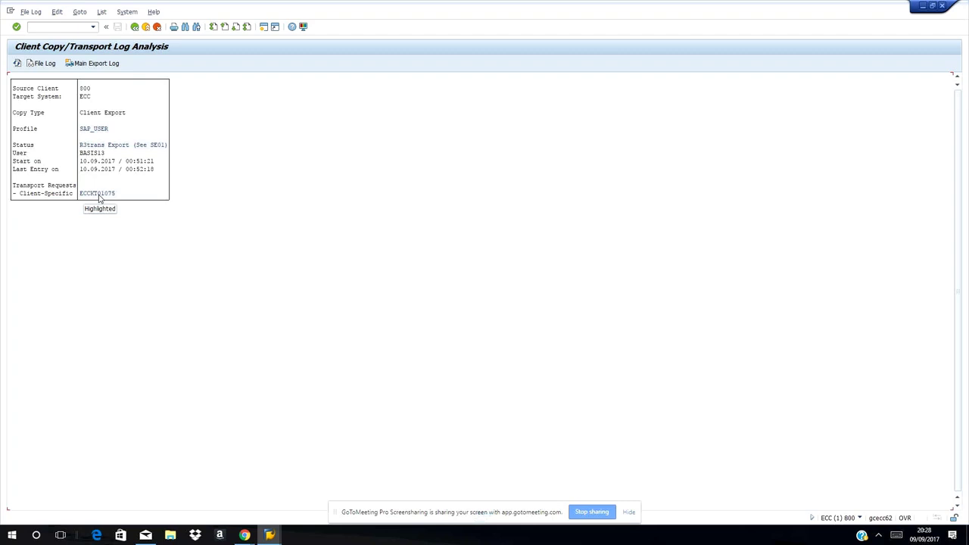
left_click(134, 28)
double_click(136, 129)
Leave the log screens and start the Transport Organizer with /nse01
key("shift+F3")
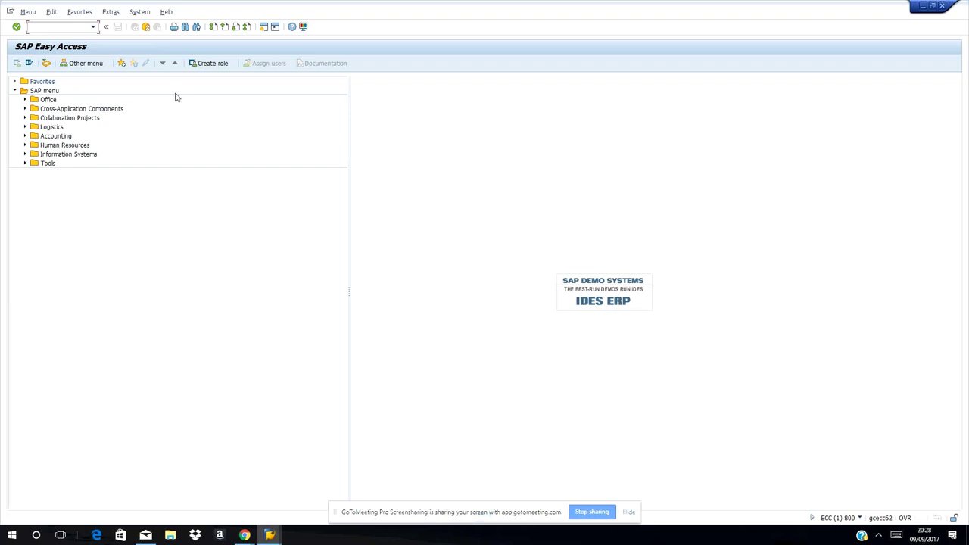
type("/nse01")
key("Return")
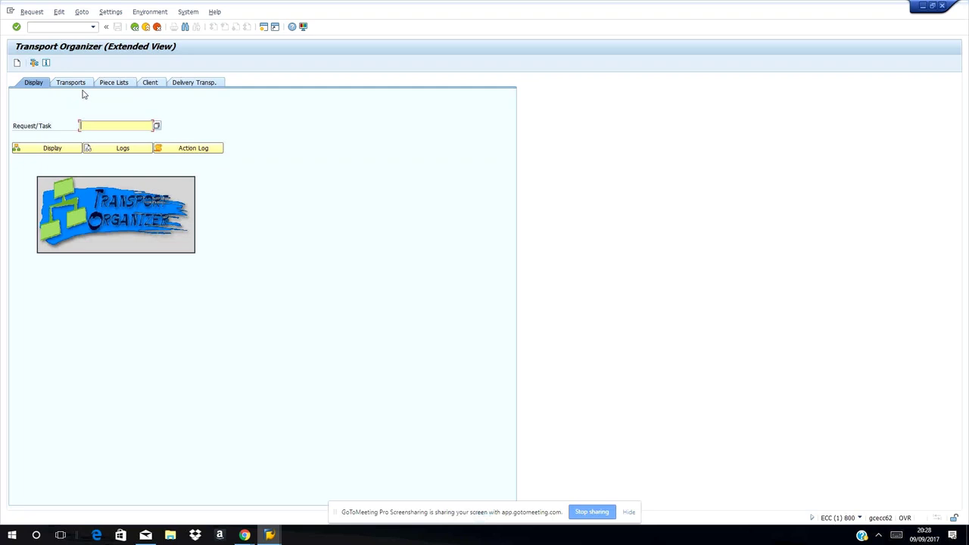
Narrow the request search pattern to ECCKT* and copy ECCKT01075 into the Request/Task field
left_click(157, 126)
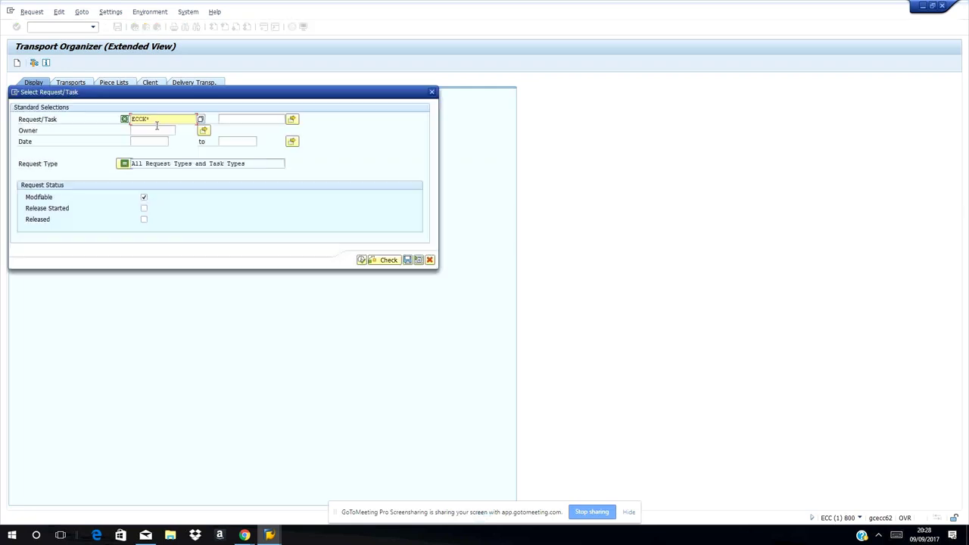
left_click(201, 119)
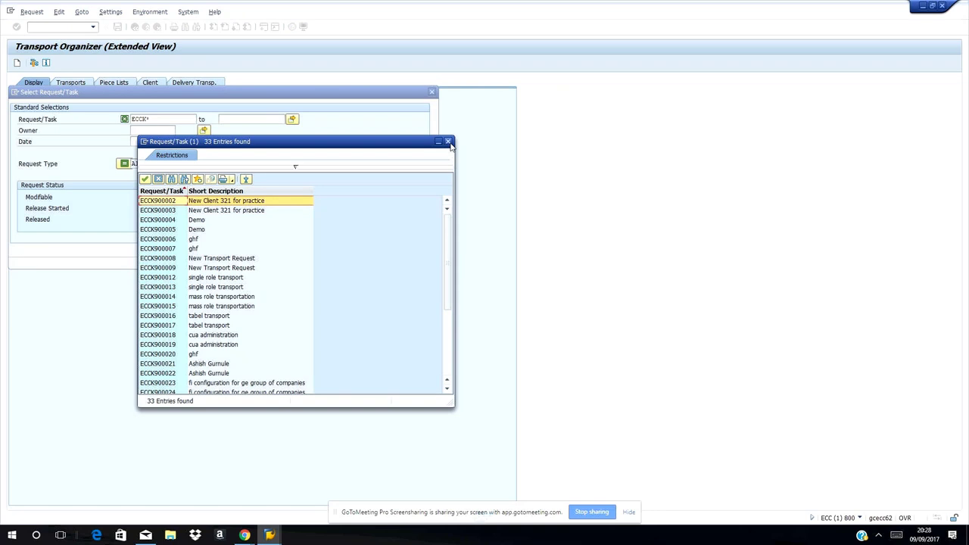
left_click(448, 142)
type("t")
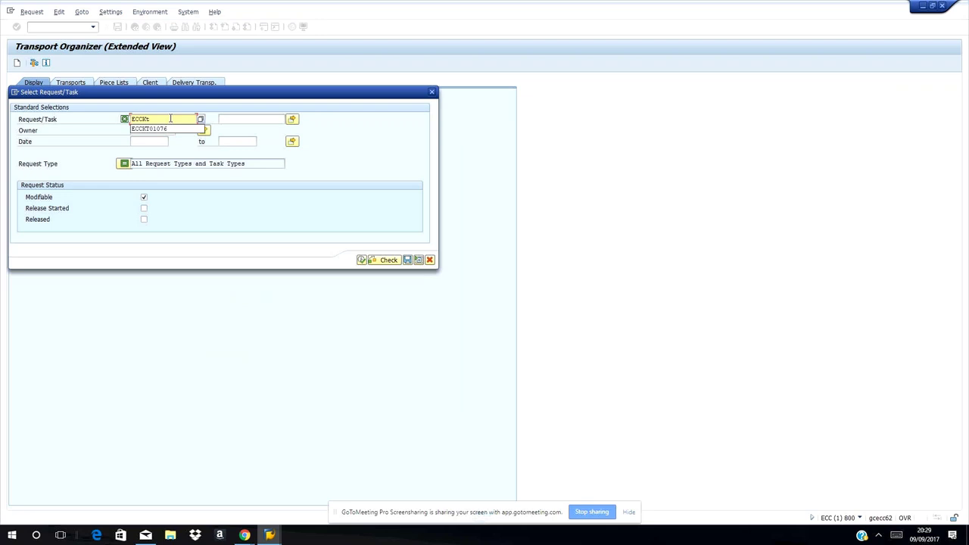
type("*")
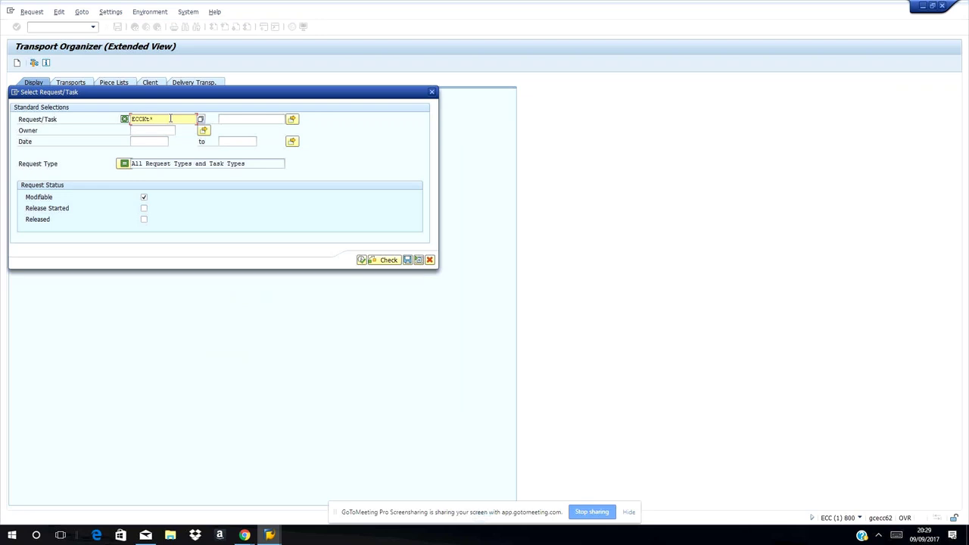
left_click(201, 119)
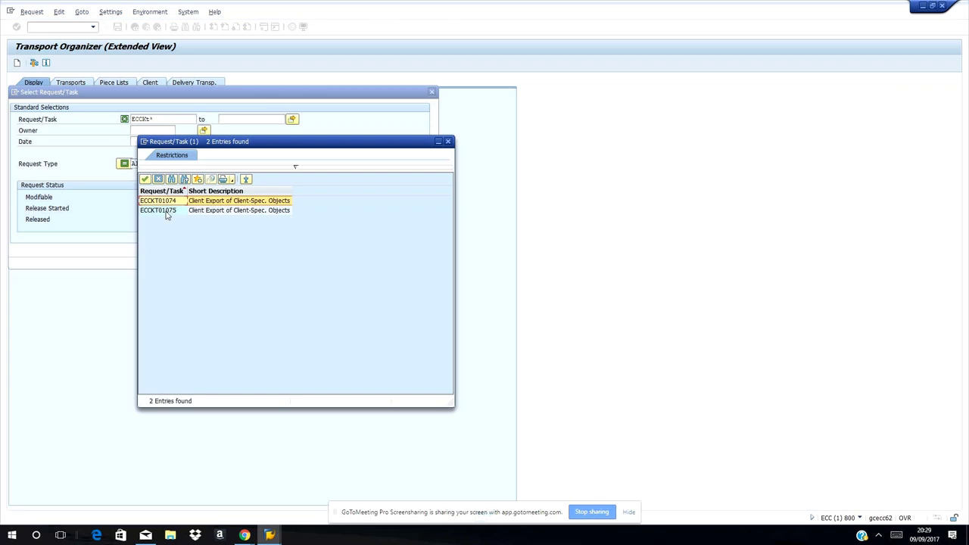
left_click(168, 212)
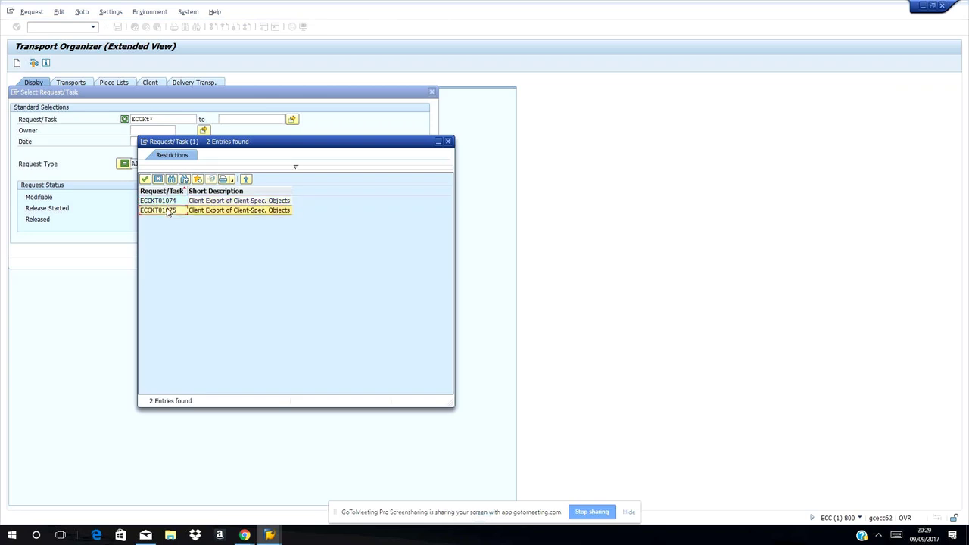
left_click(144, 179)
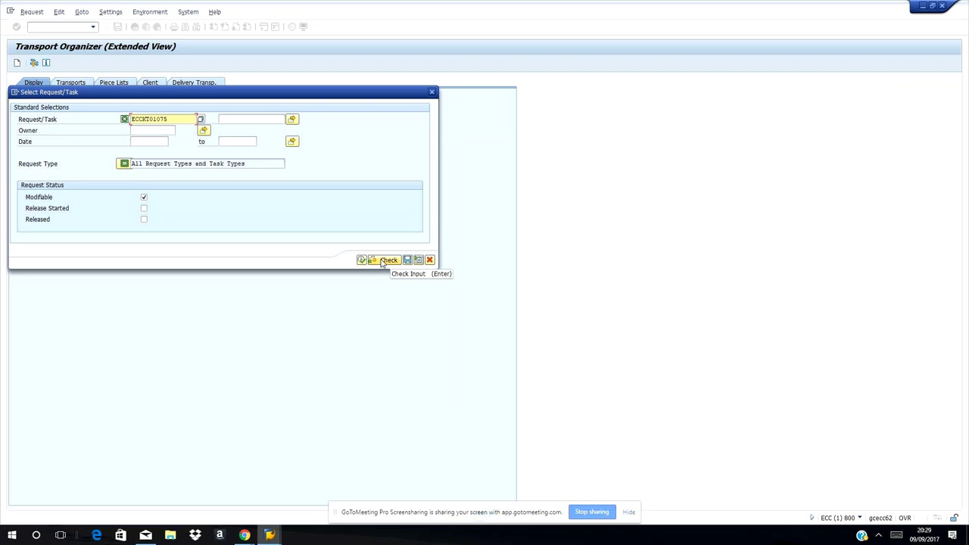
Search for the entered transport request ECCKT01075 in the Select Request/Task dialog
left_click(294, 122)
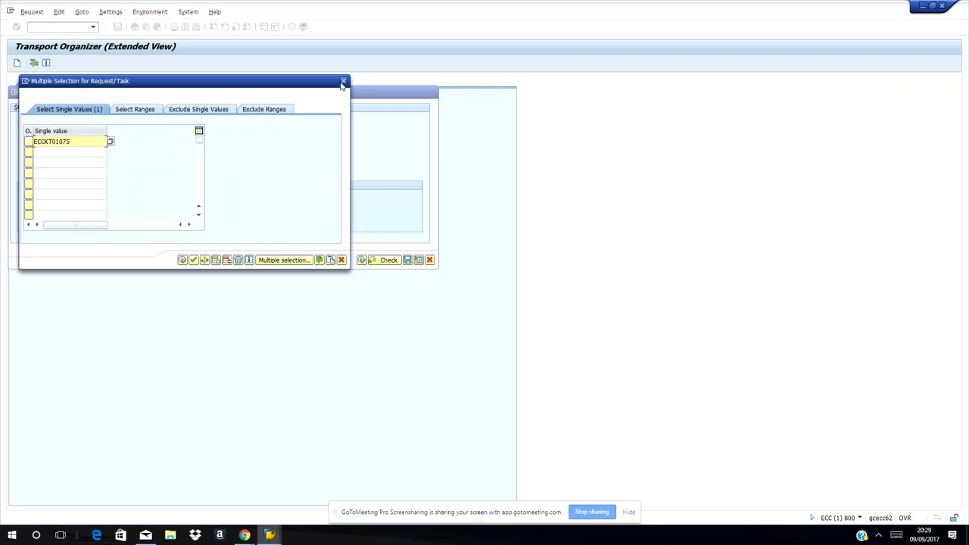
left_click(342, 82)
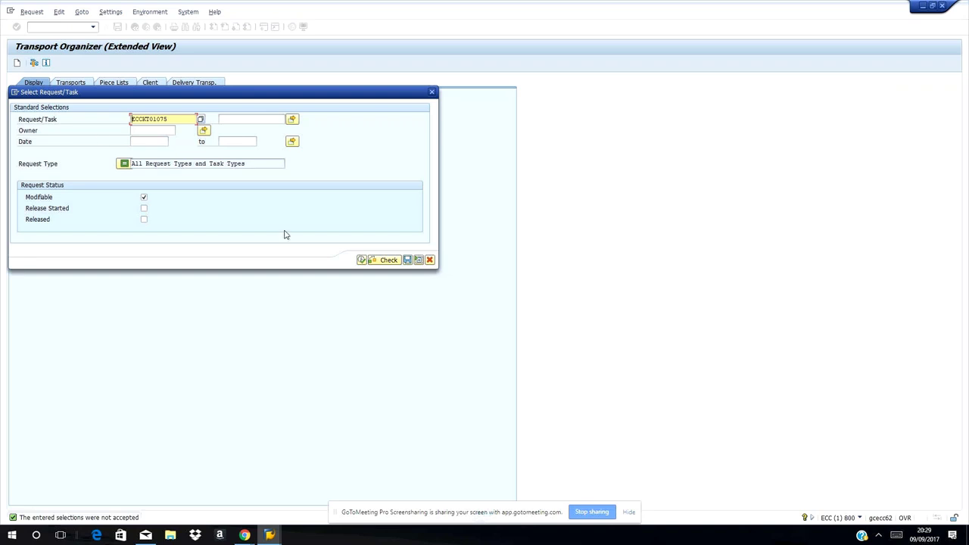
left_click(362, 260)
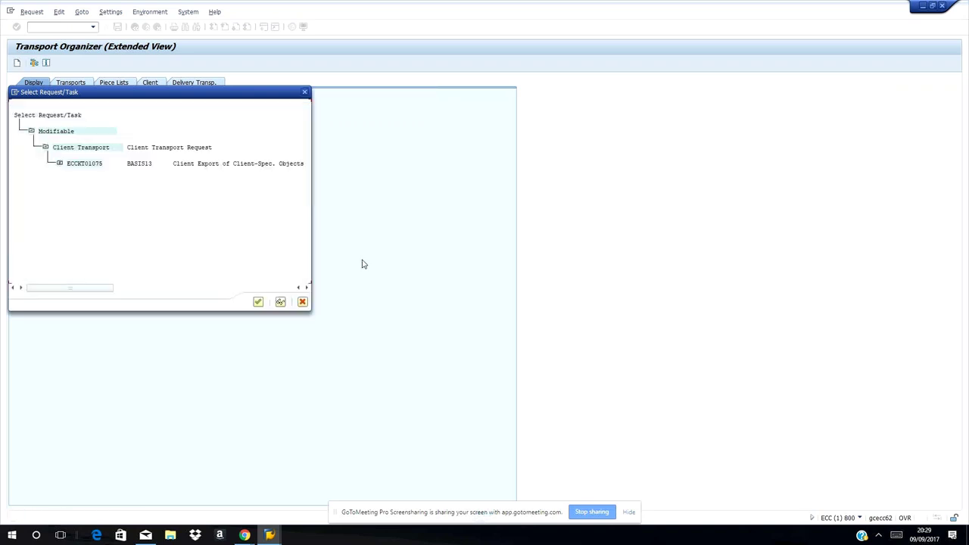
Check ECCKT01075's comment line, then select it and confirm it as the chosen request
left_click(60, 166)
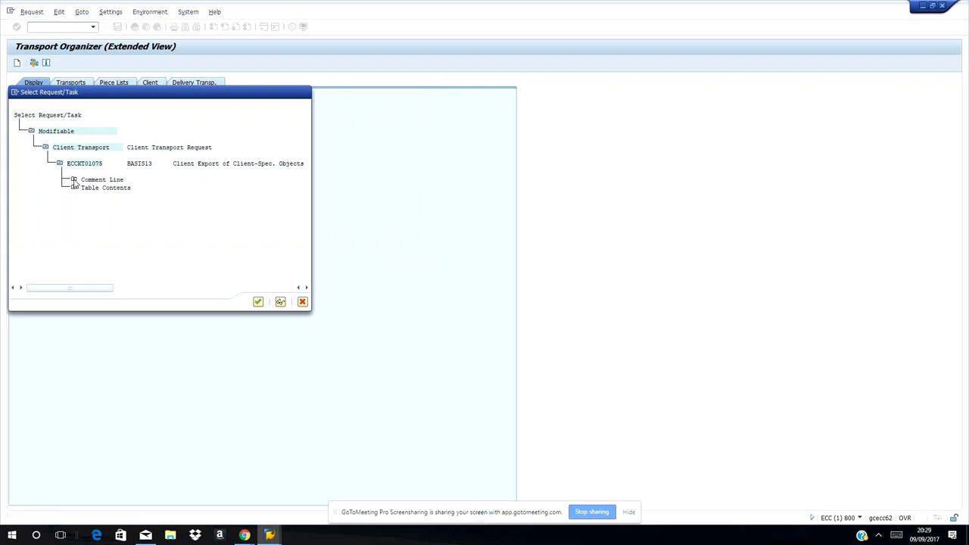
left_click(73, 180)
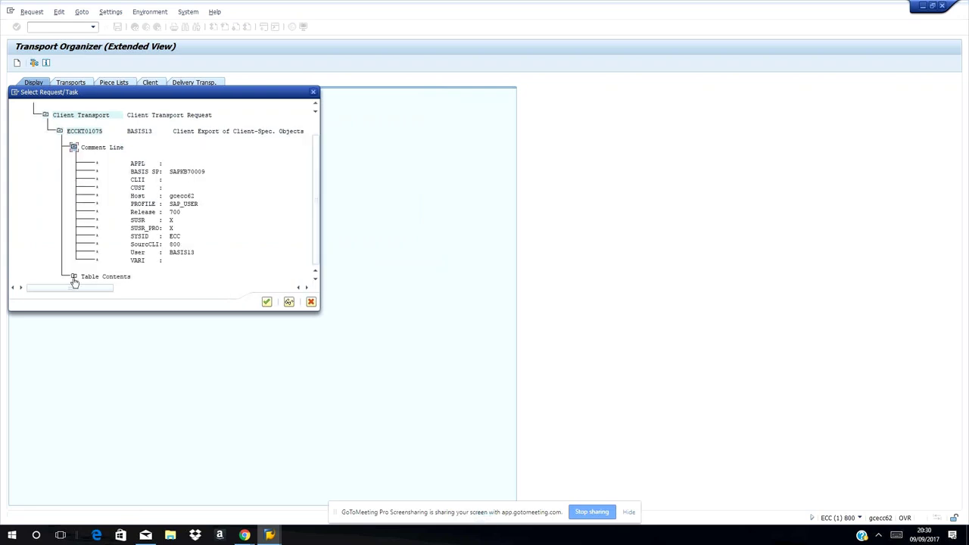
left_click(81, 116)
left_click(81, 133)
left_click(266, 302)
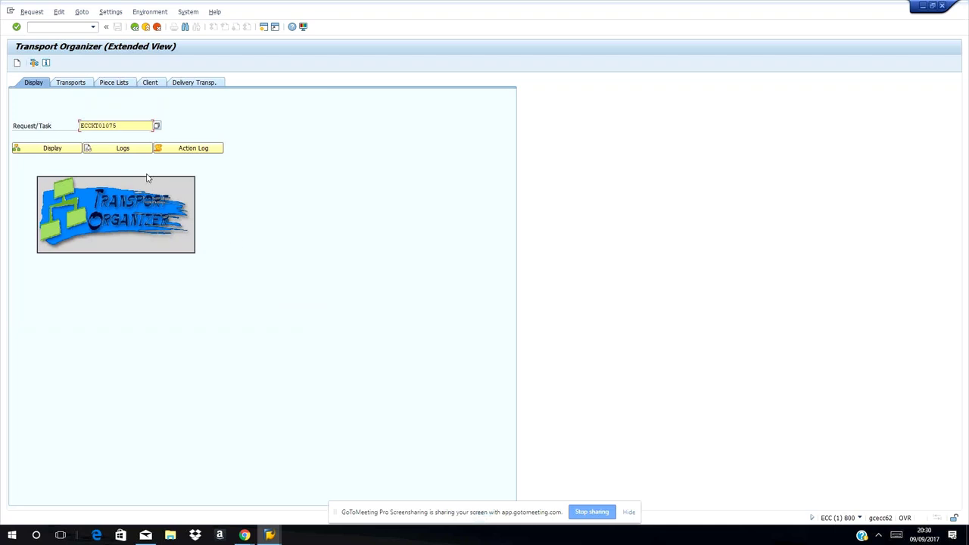
Show ECCKT01075's transport logs with the general import steps expanded, then bring up the Client Copy log window
left_click(104, 150)
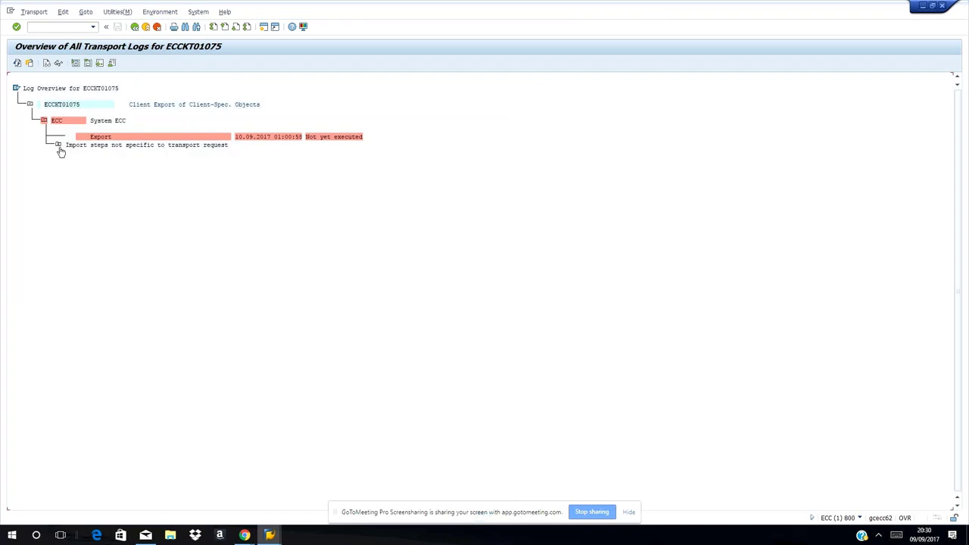
left_click(58, 145)
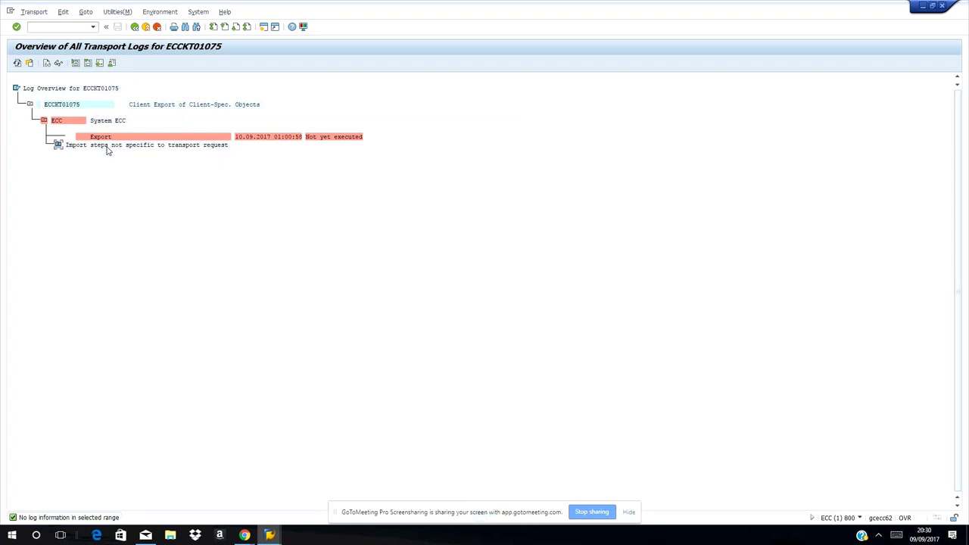
left_click(59, 146)
mouse_move(269, 536)
left_click(242, 489)
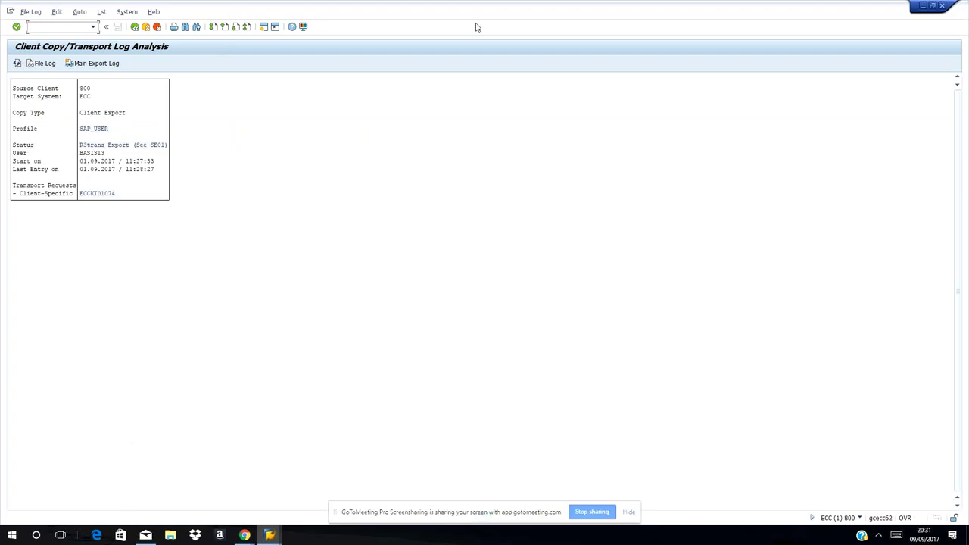
Run /nstms, refresh the DOMAIN_ECC import overview, and open the quality import queue
type("/nstms")
key("Return")
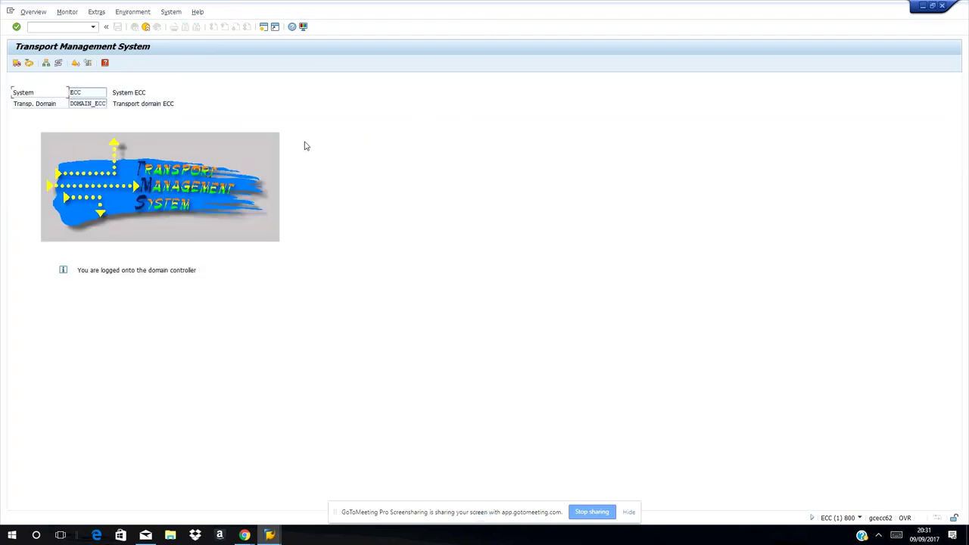
left_click(16, 63)
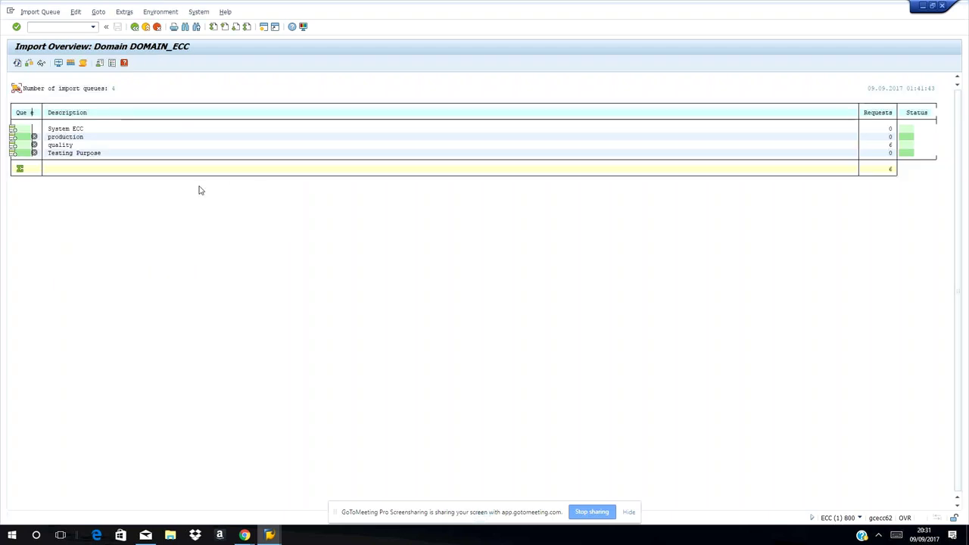
left_click(17, 64)
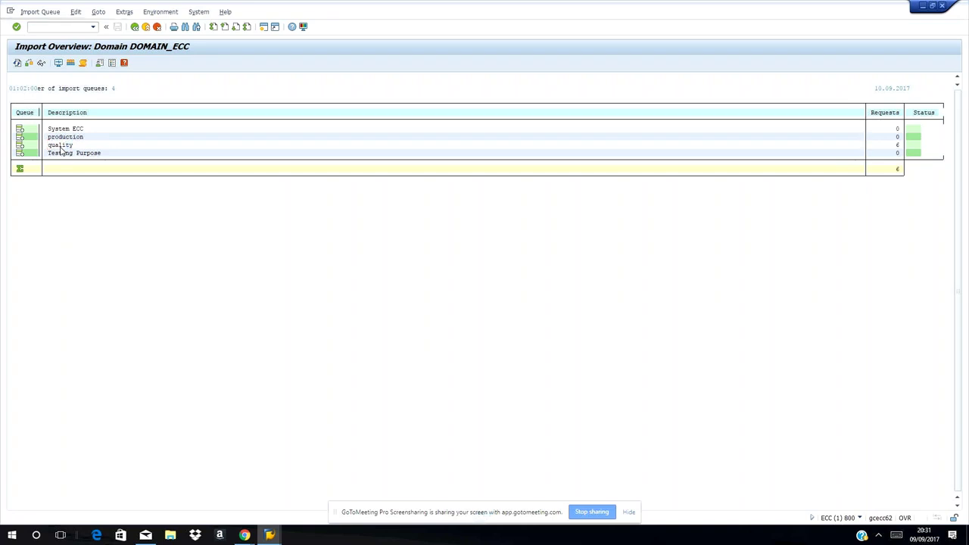
double_click(60, 146)
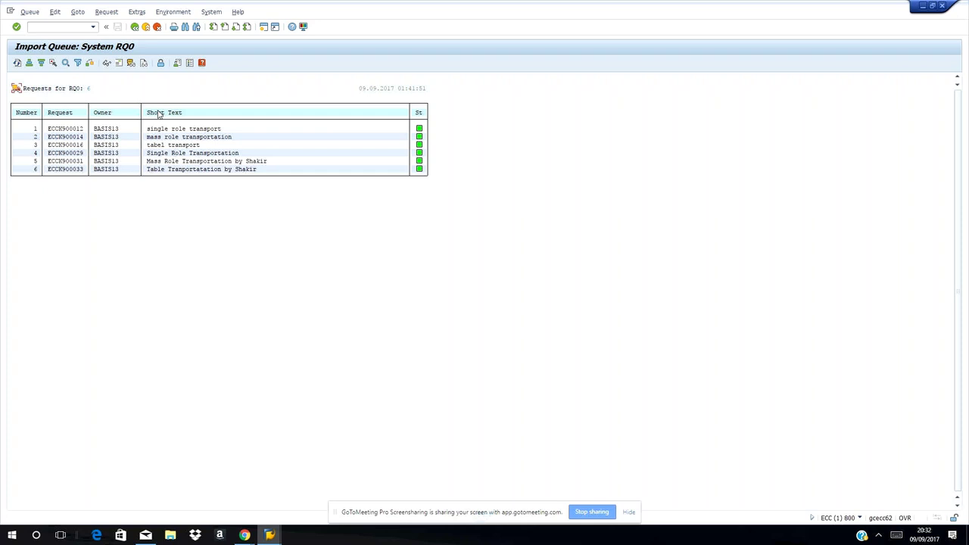
Go back from Import Queue RQ0 to the STMS start screen and enter /nscc4
left_click(134, 28)
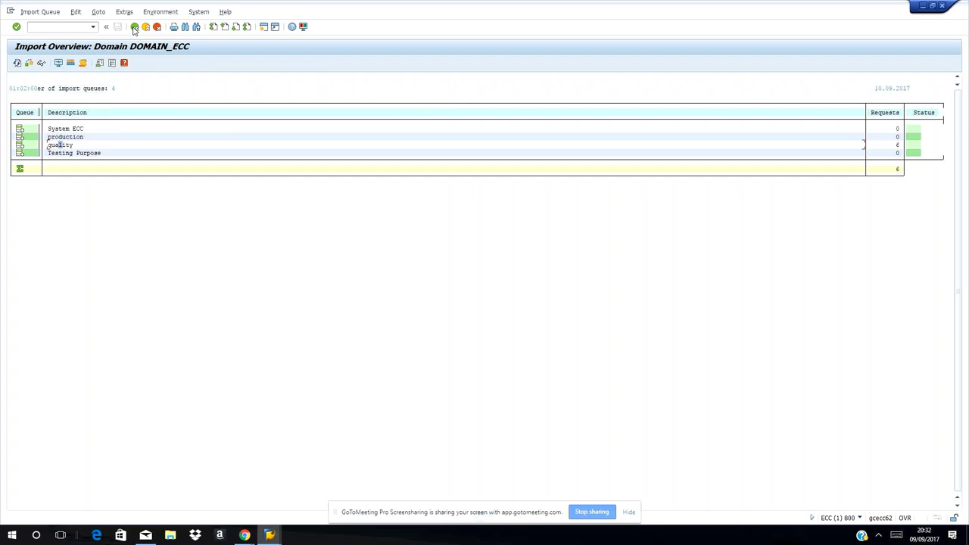
left_click(134, 27)
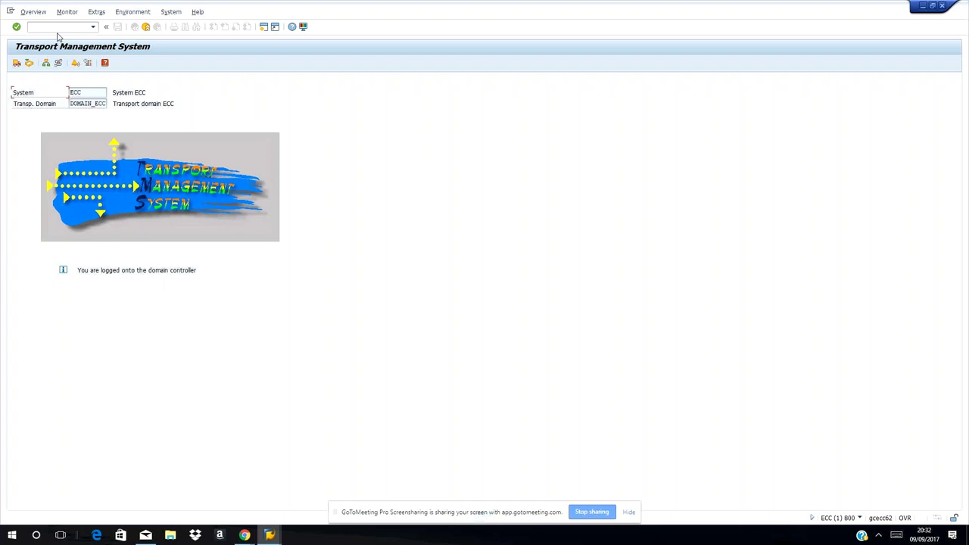
type("/ns")
type("cc")
type("4")
Start ECCKT01075 post-import processing immediately, accepting the Loss of Data warning and verification parameters
key("Return")
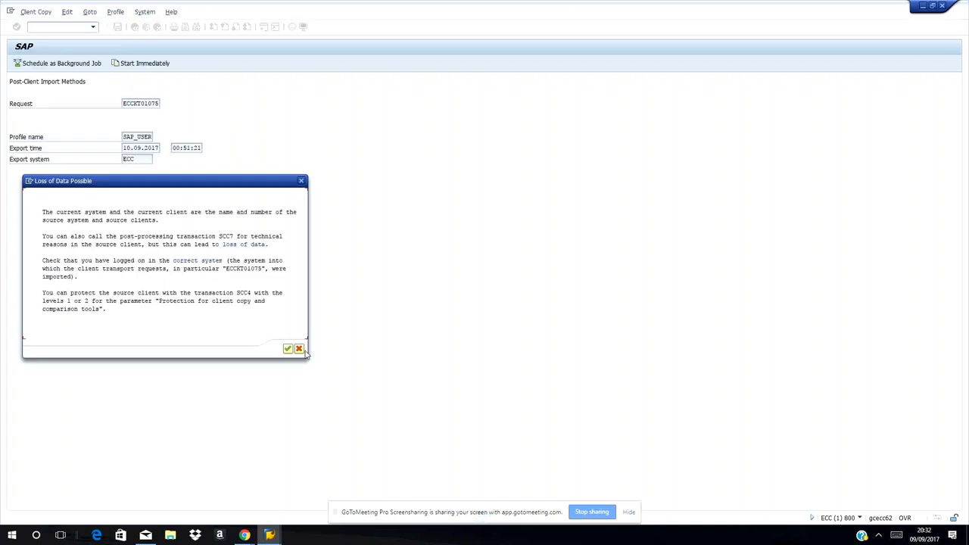
left_click(288, 349)
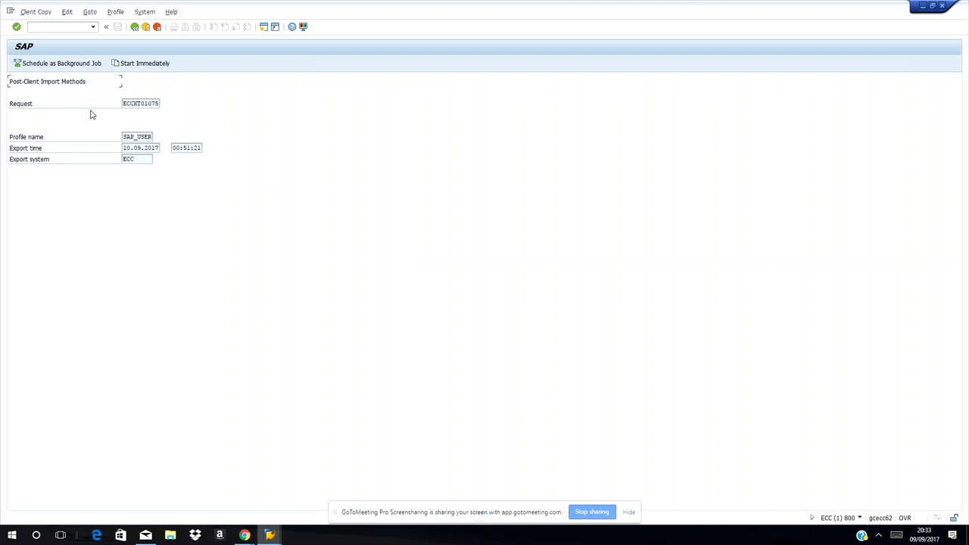
left_click(138, 65)
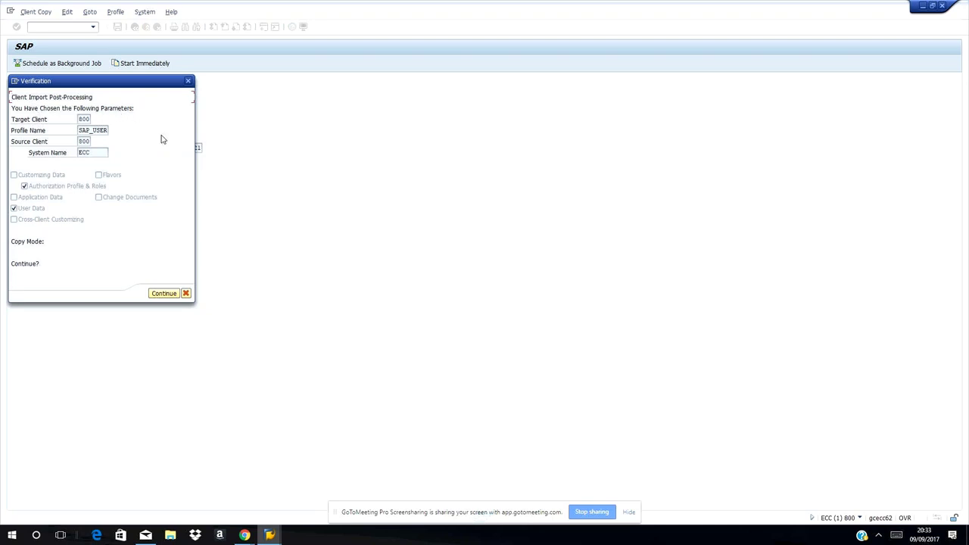
left_click(162, 293)
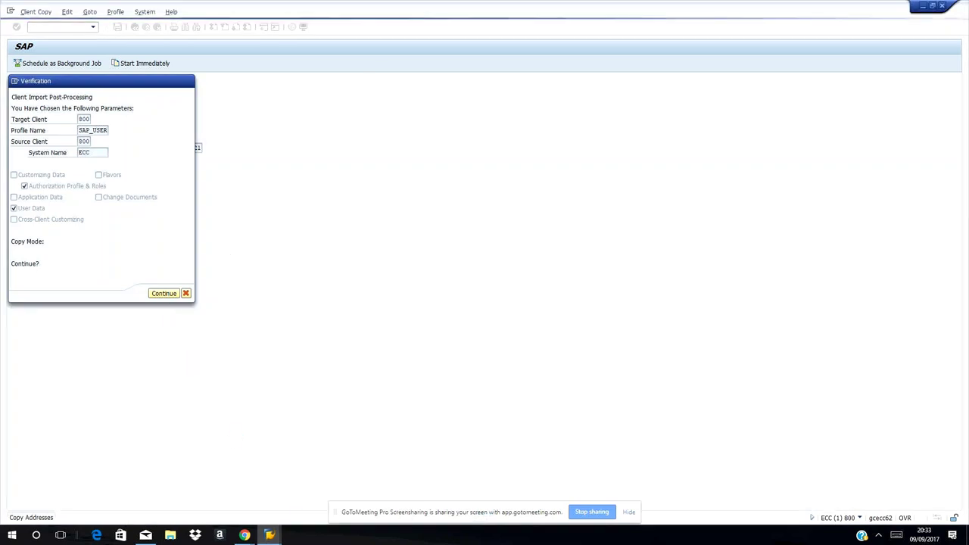
In the transport logs window, run SCC3 and open the client 800 import log entry
left_click(269, 536)
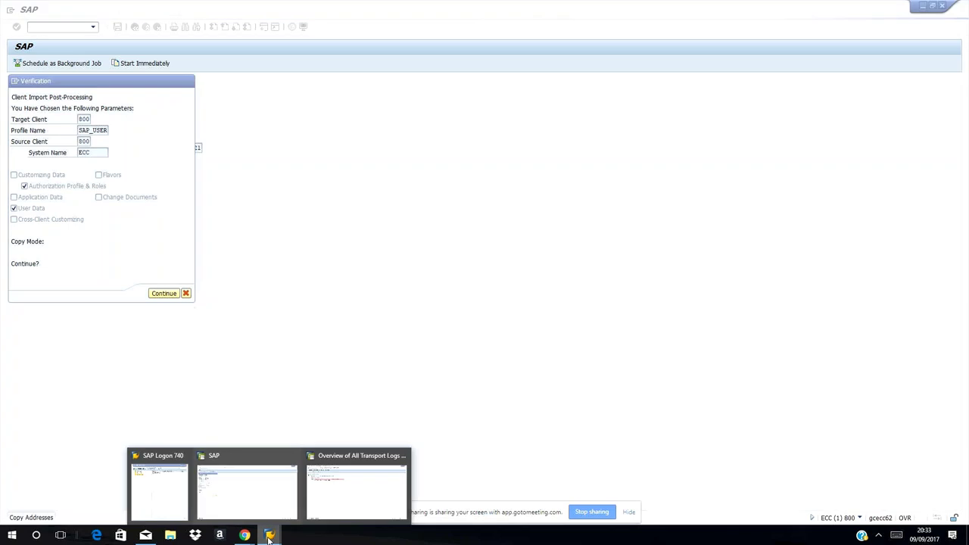
left_click(309, 515)
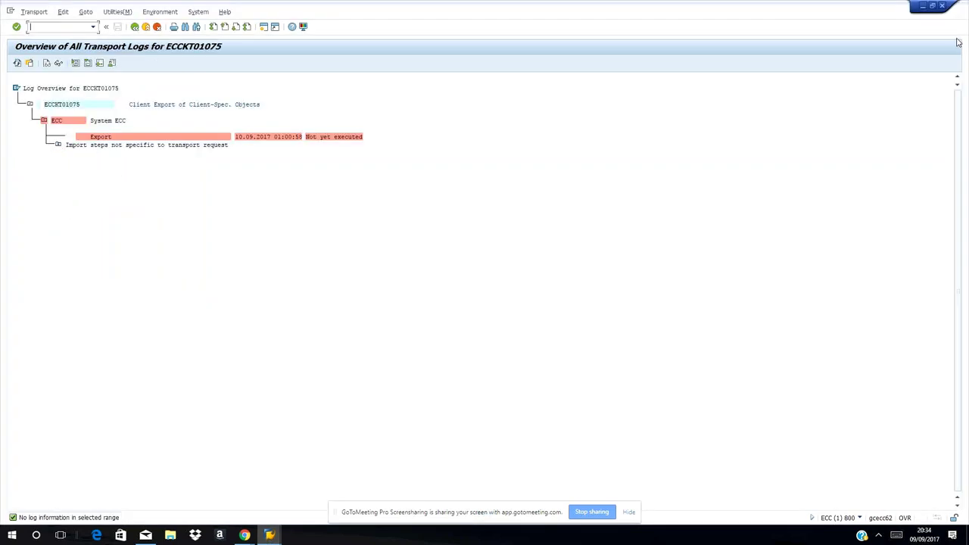
type("/n")
type("ss")
key("BackSpace")
type("cc")
type("cc")
type("3")
key("Return")
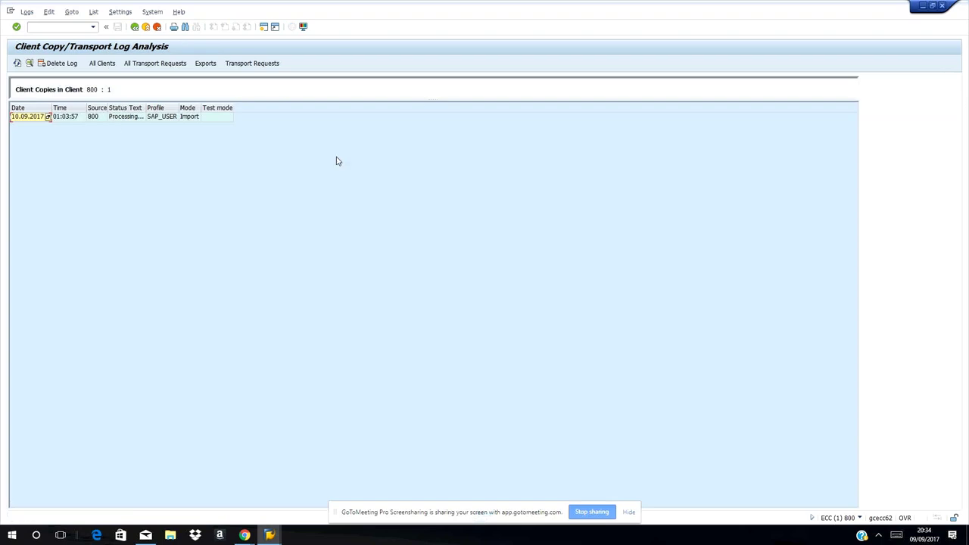
left_click(115, 120)
double_click(115, 119)
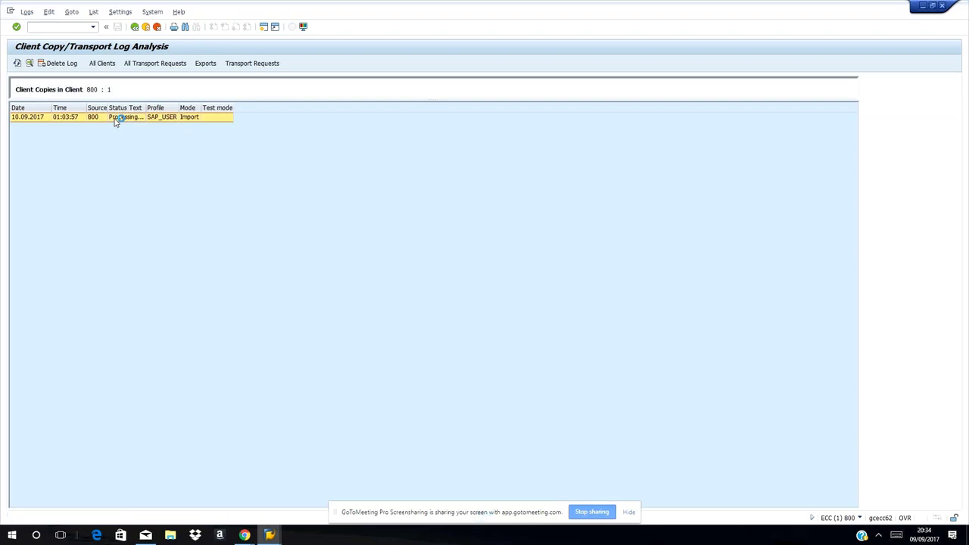
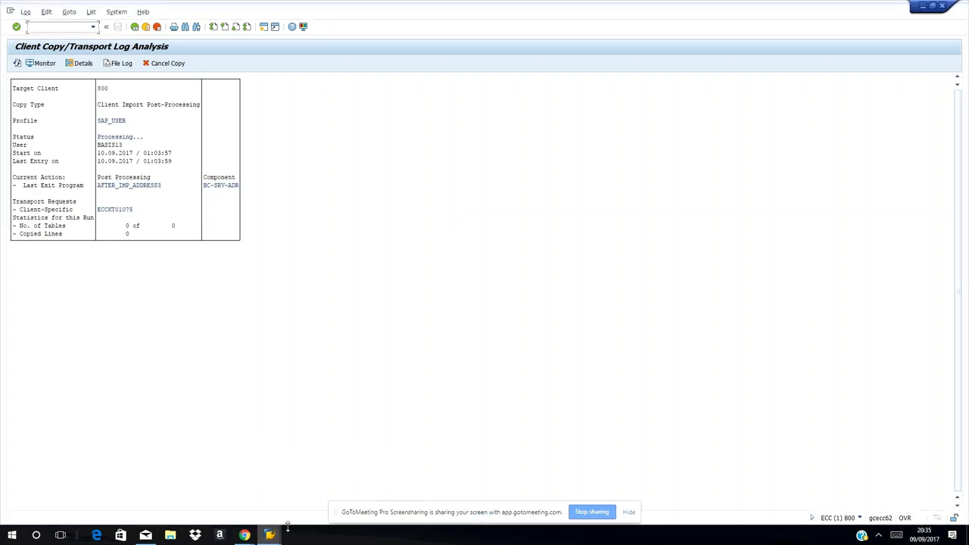
Bring the SAP Logon 740 window forward from the taskbar's SAP window previews
mouse_move(273, 530)
left_click(242, 501)
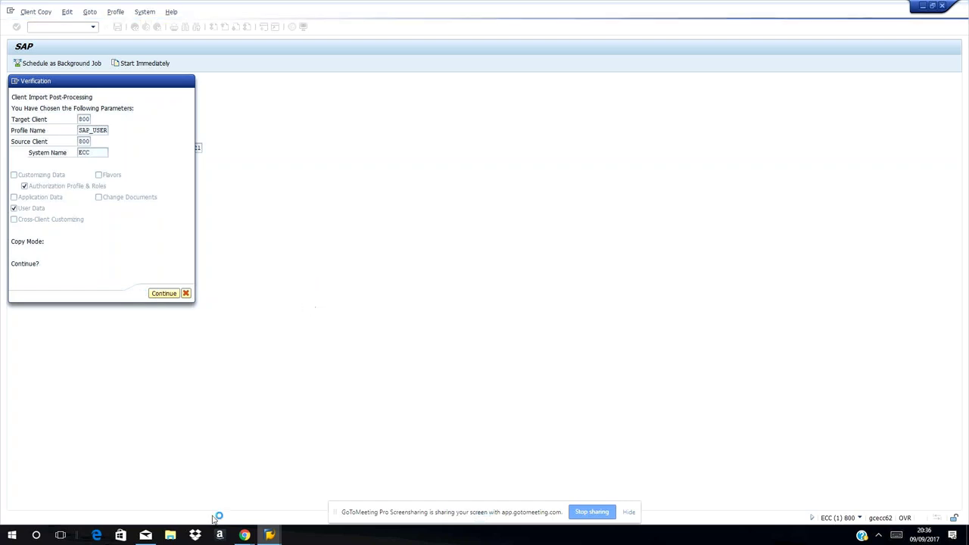
left_click(271, 537)
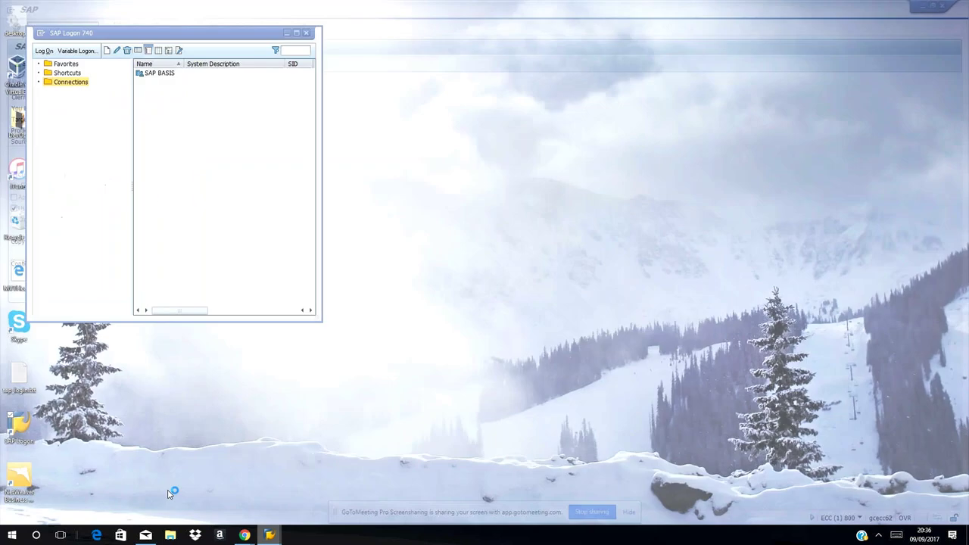
left_click(165, 492)
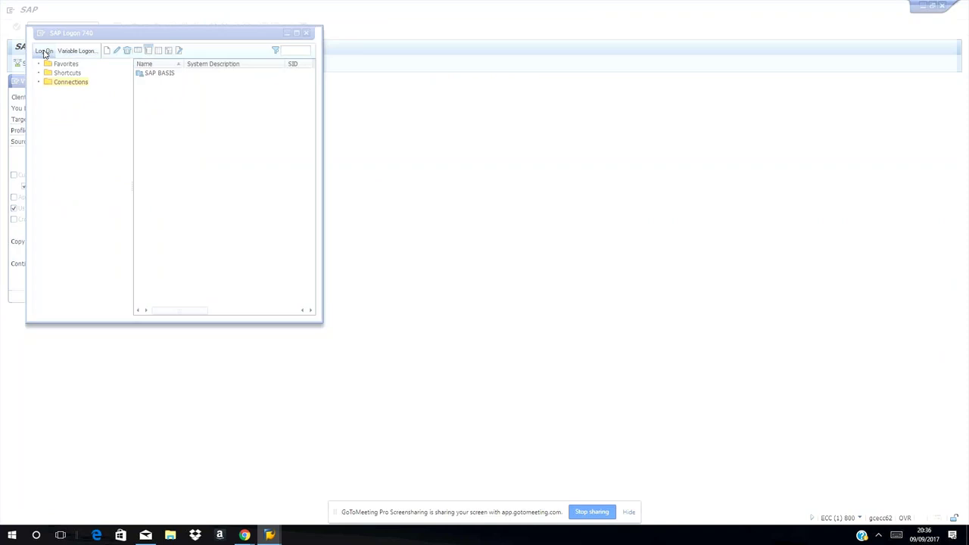
Log on to client 000 with the BASIS user name and password
type("000")
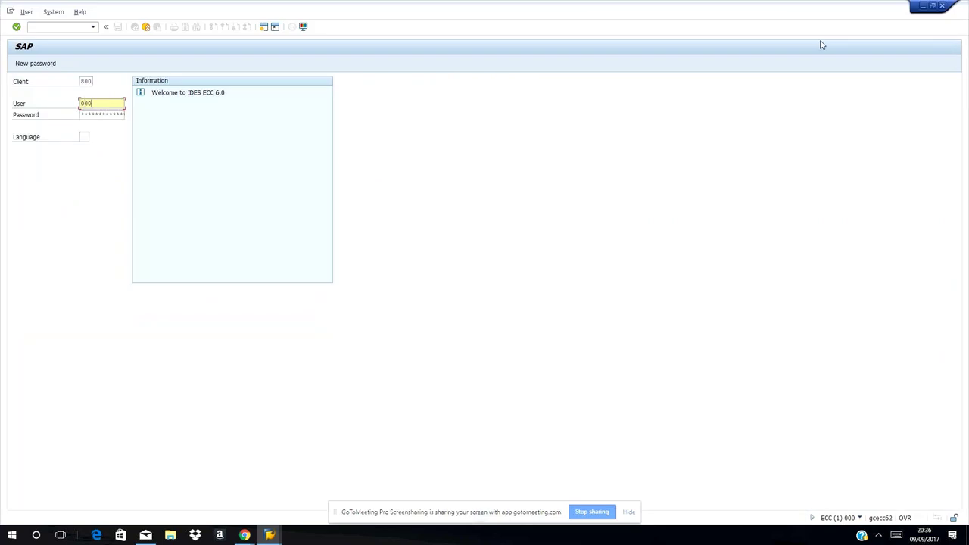
left_click(89, 115)
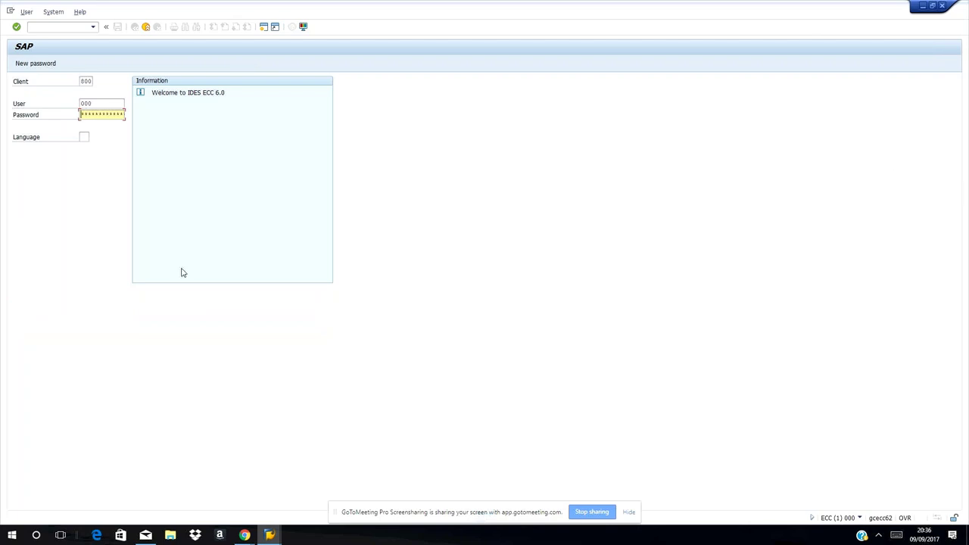
left_click(83, 78)
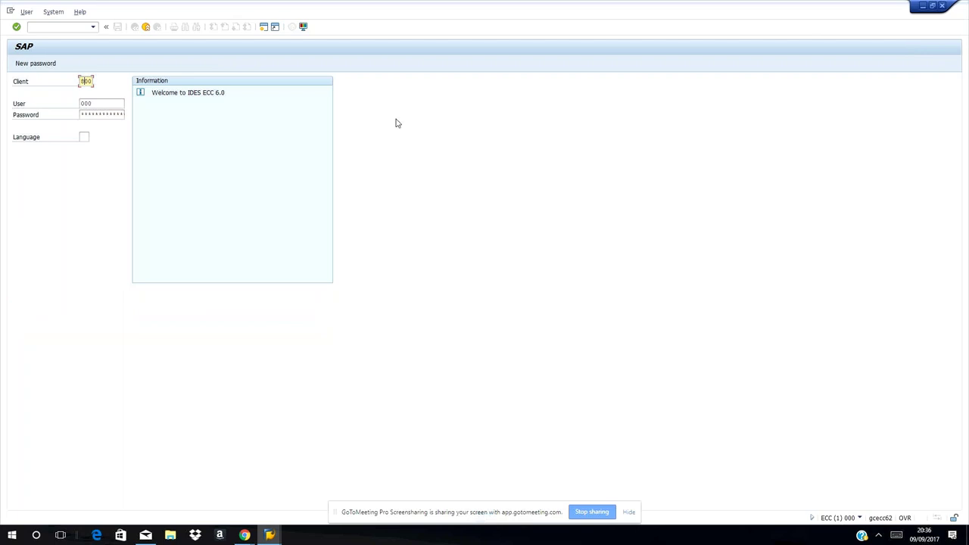
key("BackSpace")
type("0")
left_click(90, 103)
key("BackSpace")
key("BackSpace")
type("basis")
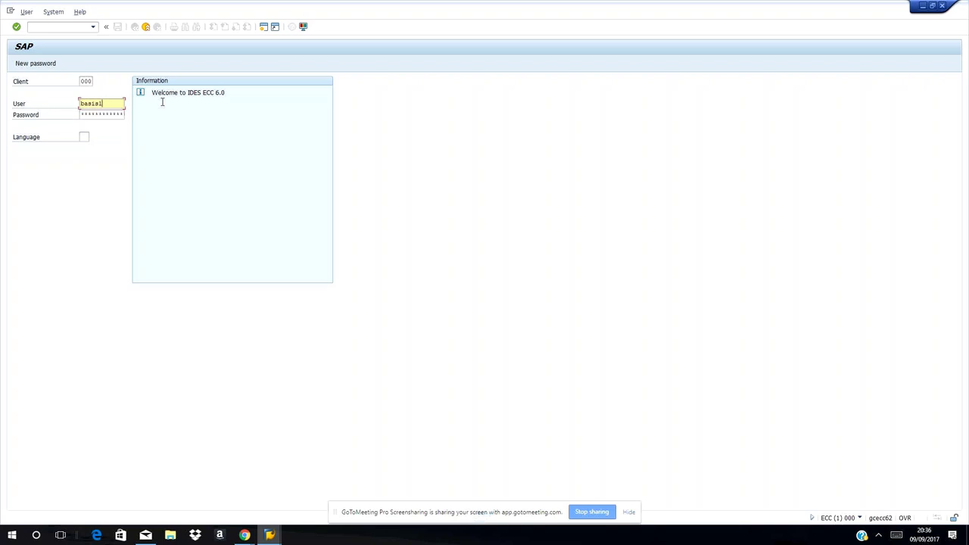
type("13")
key("Tab")
key("ctrl+v")
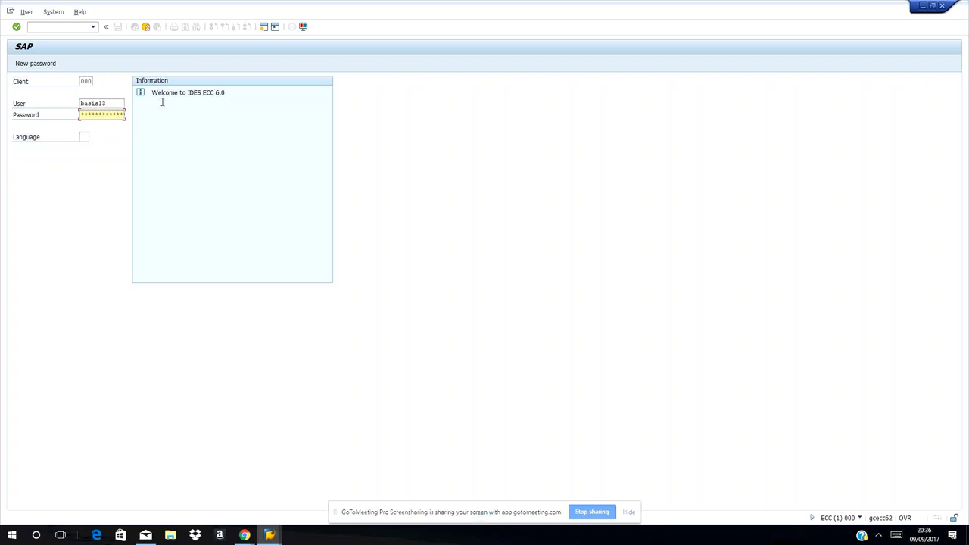
type("*****")
key("Right")
key("Right")
key("Right")
key("Right")
key("Right")
key("Return")
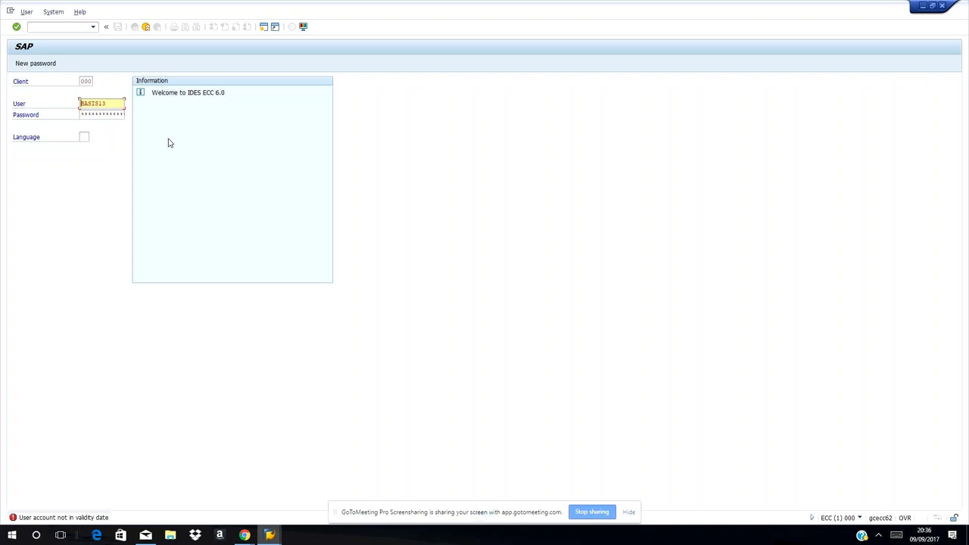
Retry the logon with client 800, which is refused because the client is locked
key("Tab")
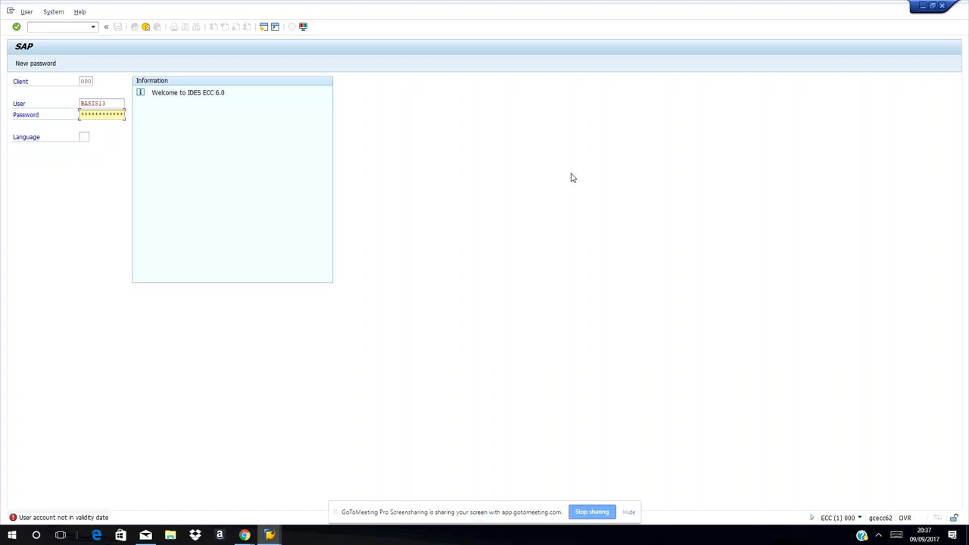
left_click(91, 81)
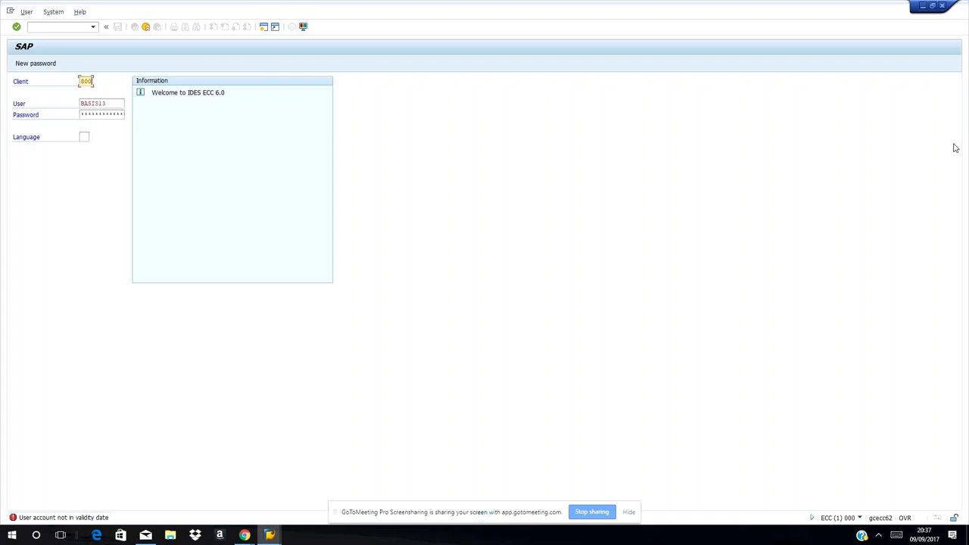
left_click(84, 114)
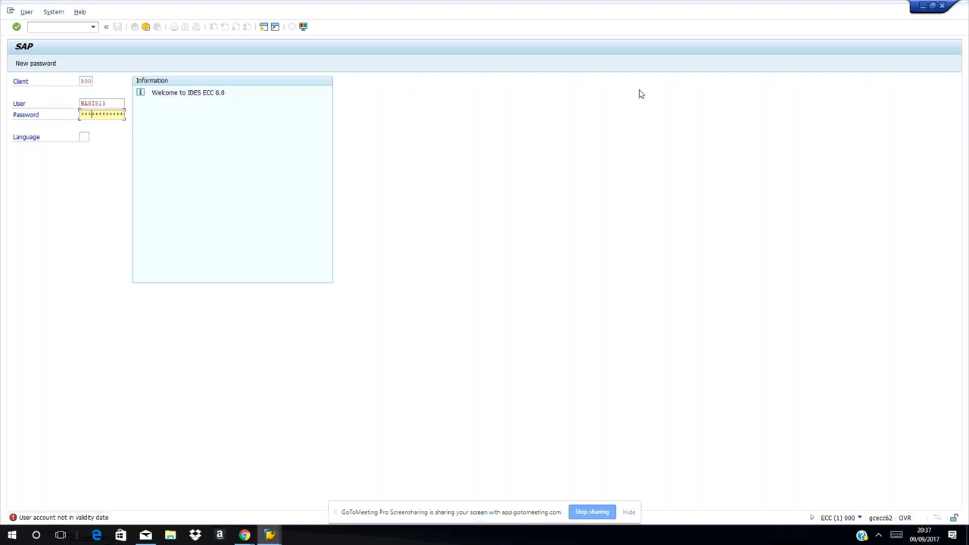
type("*****")
key("Return")
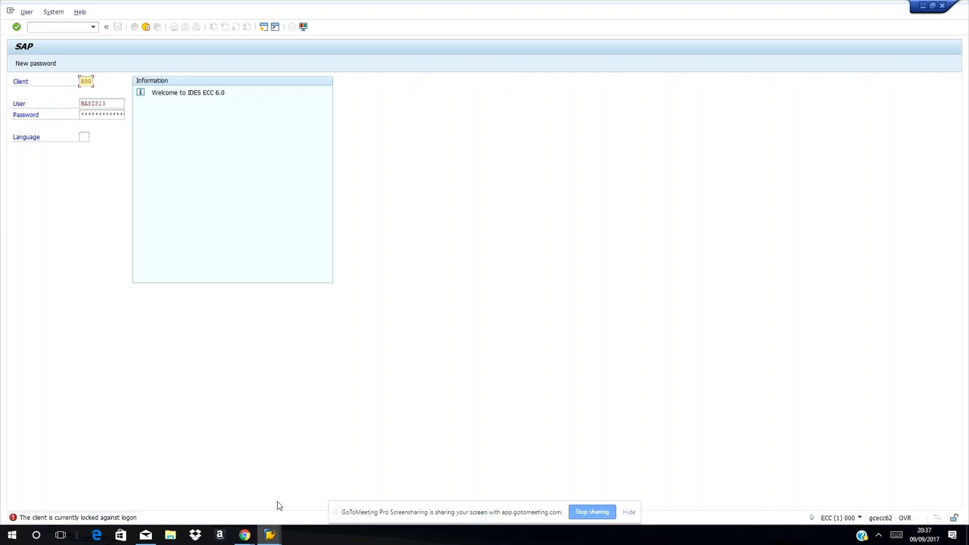
left_click(270, 537)
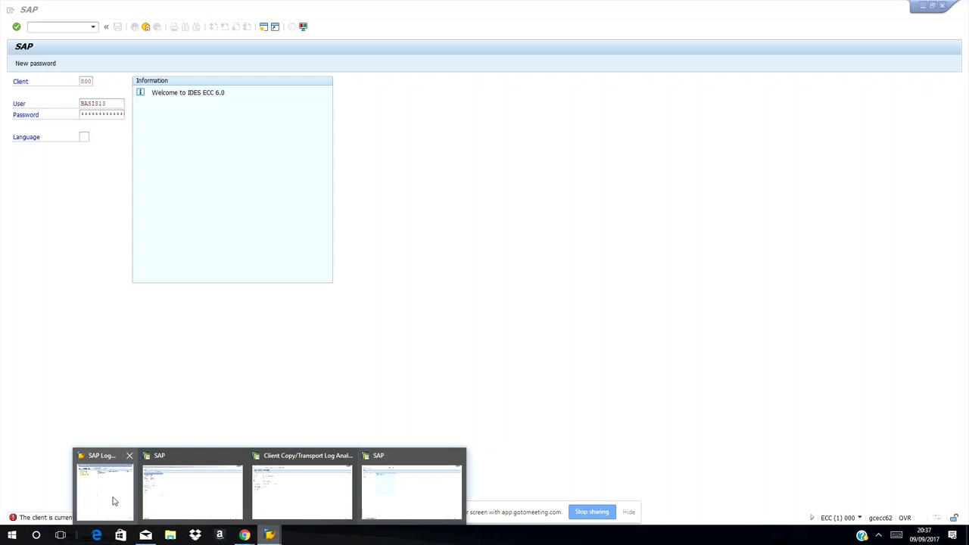
Switch back to the Client Copy/Transport Log Analysis window
mouse_move(114, 501)
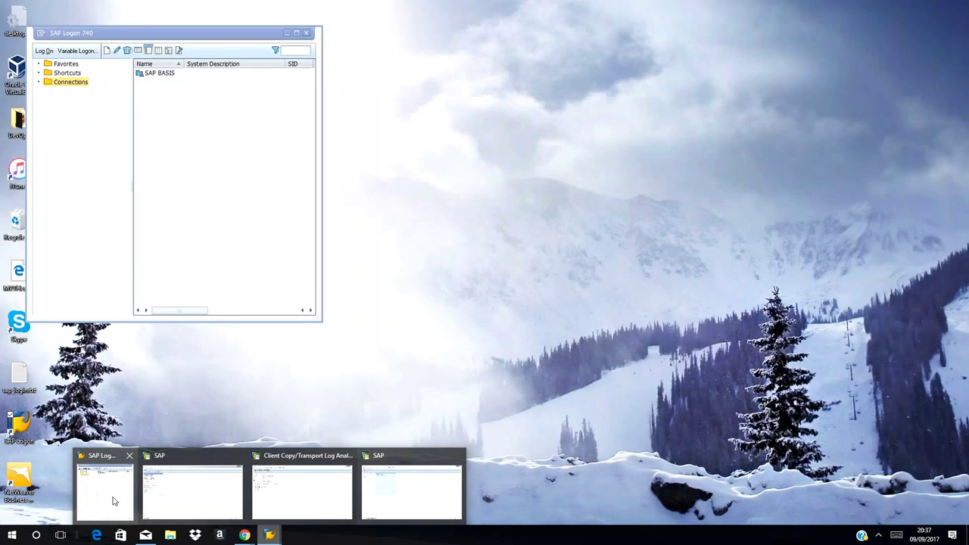
left_click(113, 502)
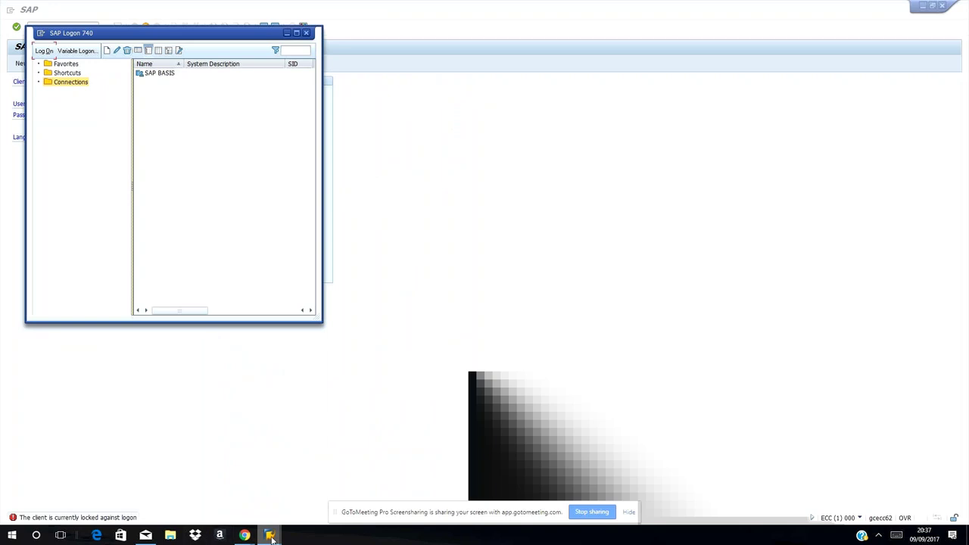
mouse_move(271, 536)
left_click(303, 484)
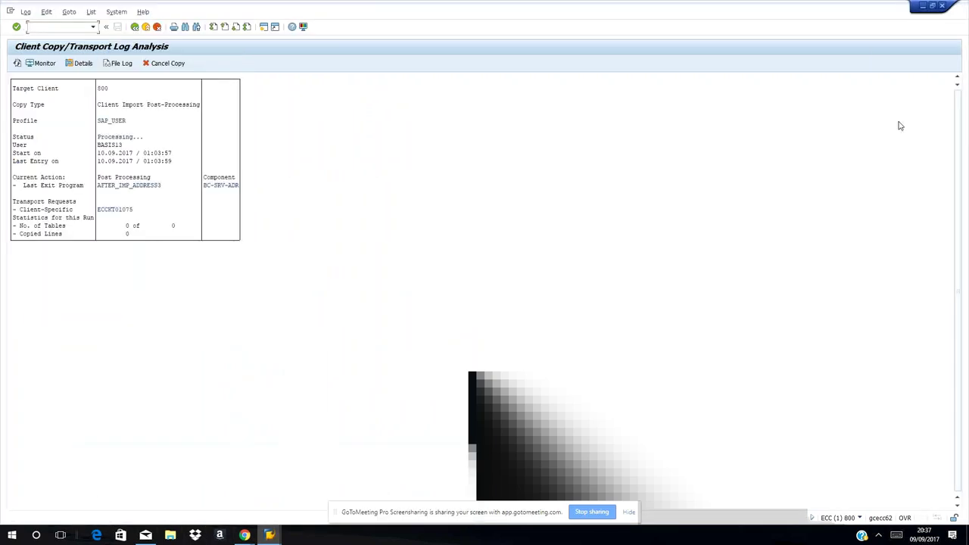
Start the Transport Management System with transaction /nstms
type("s")
key("BackSpace")
type("tms")
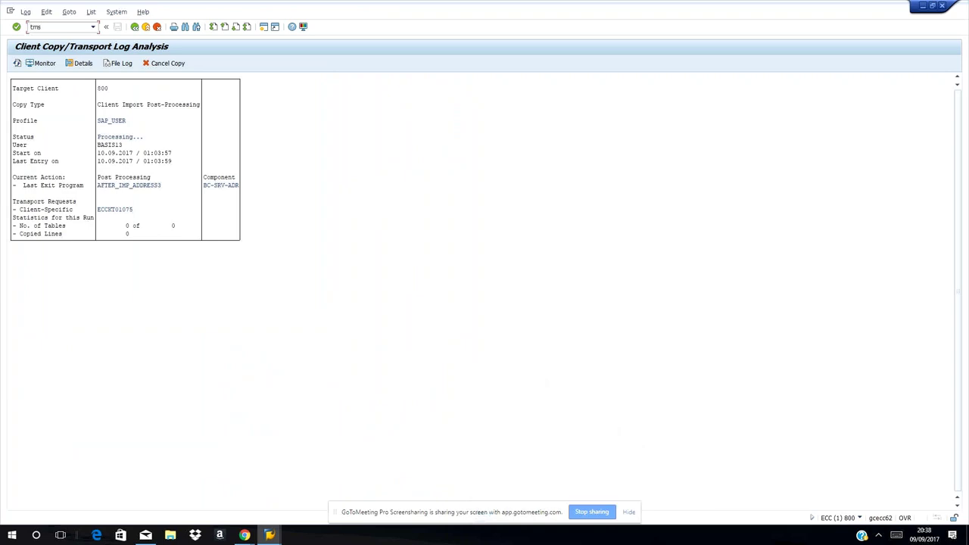
key("BackSpace")
key("BackSpace")
key("BackSpace")
type("/nstms")
key("Return")
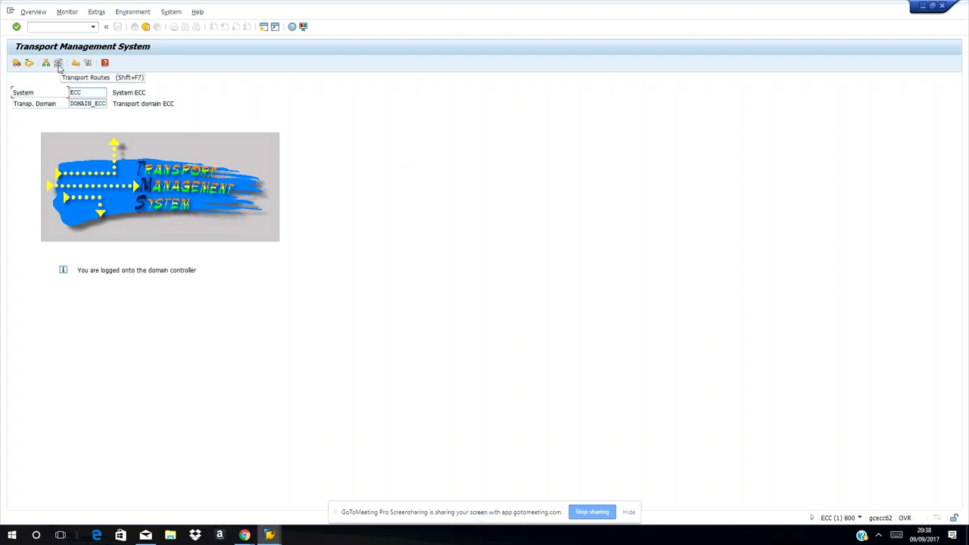
Open Transport Routes and switch to change mode for the ECC → RQ0 → RPO route
left_click(58, 64)
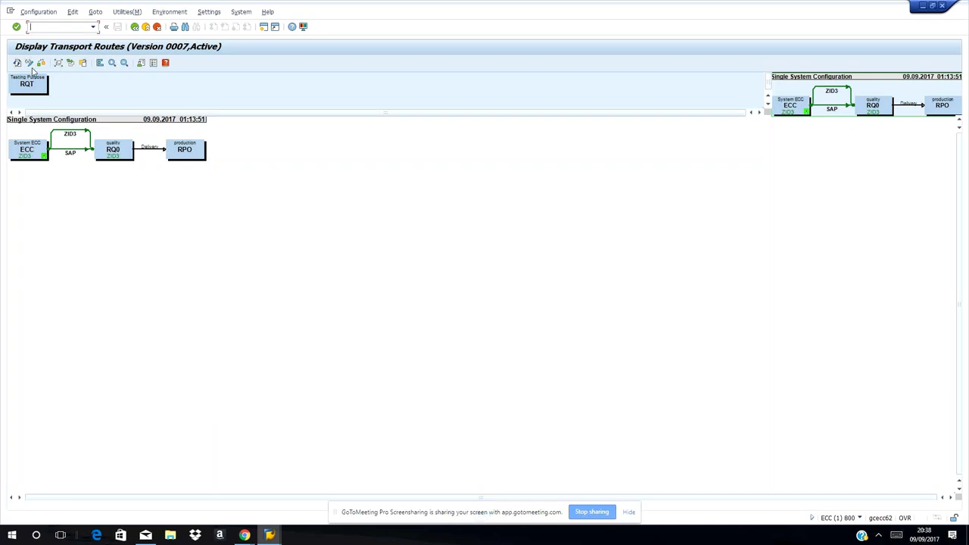
left_click(28, 63)
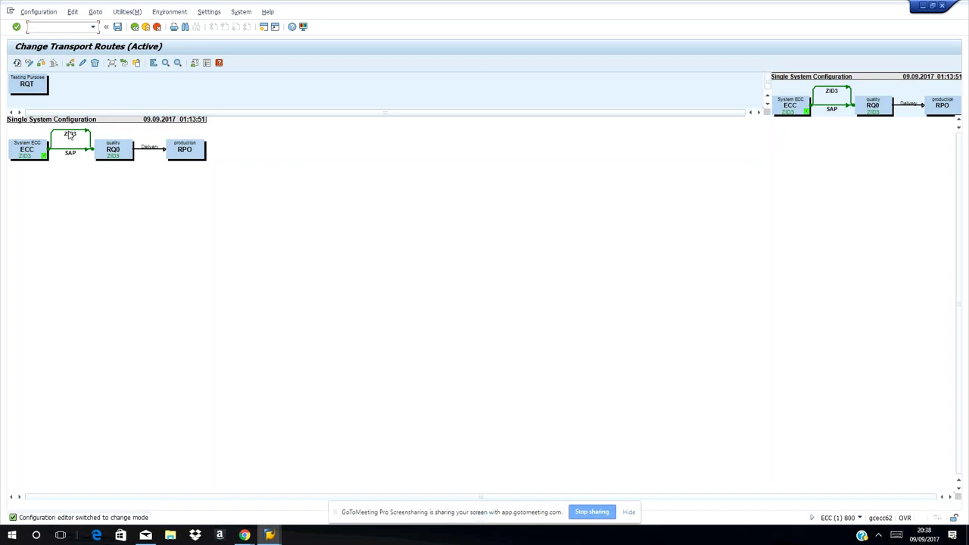
Choose Edit > Transport Target Group > Create in the route editor
left_click(73, 12)
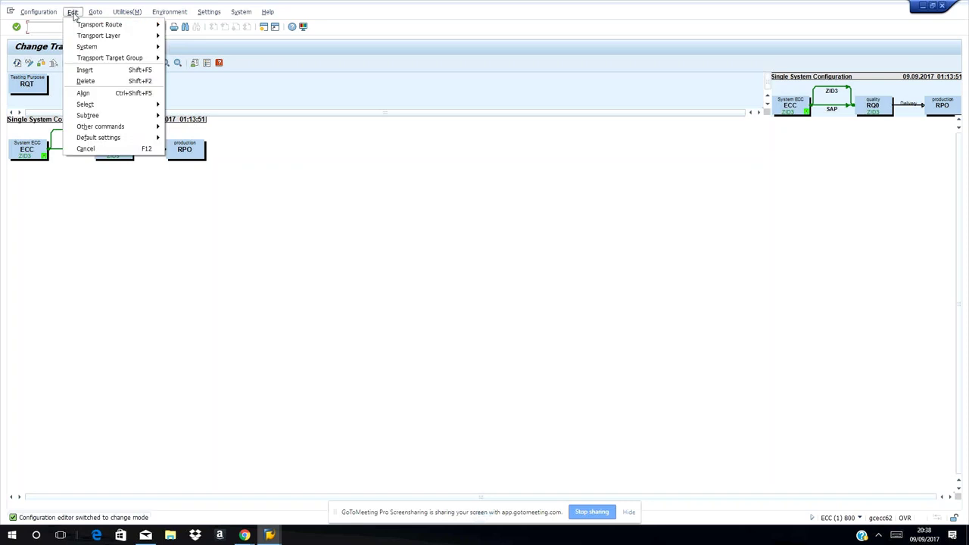
mouse_move(77, 25)
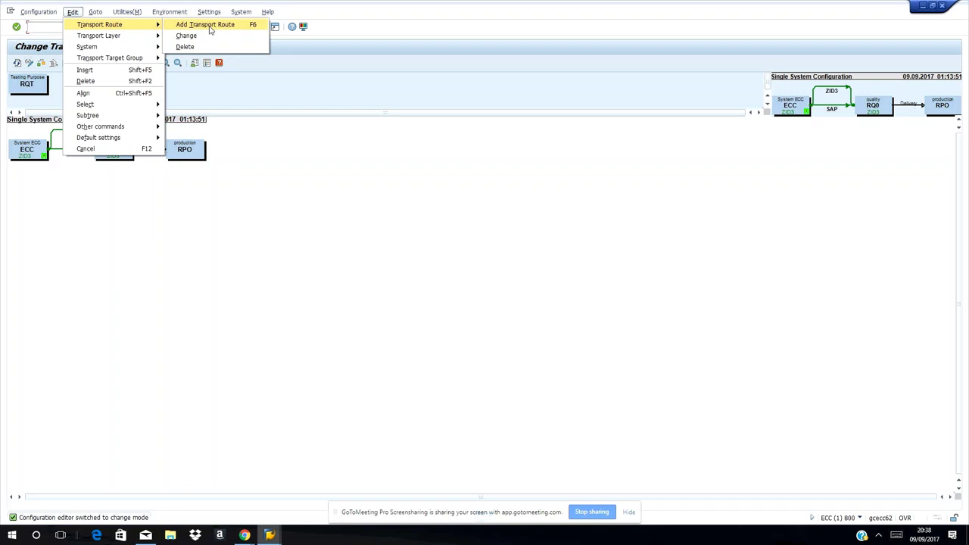
mouse_move(104, 64)
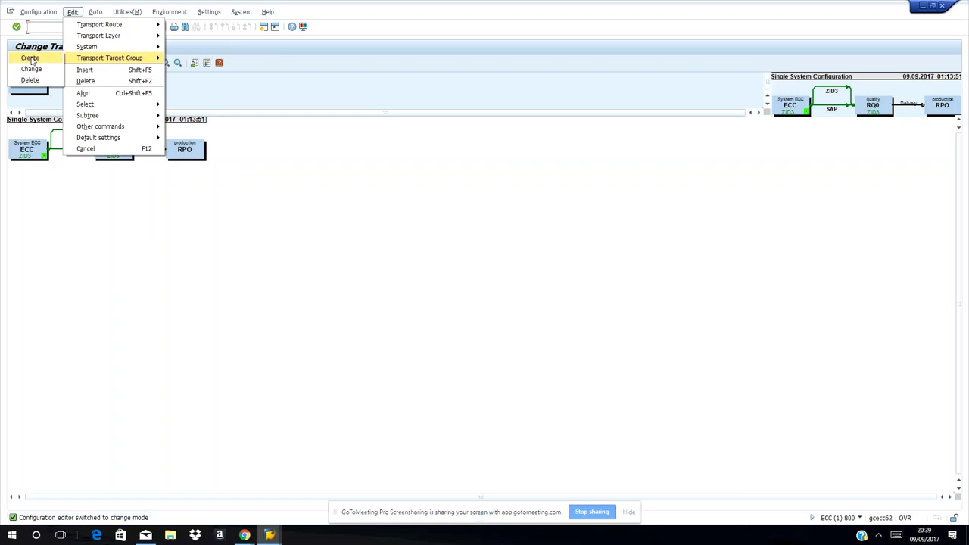
left_click(30, 58)
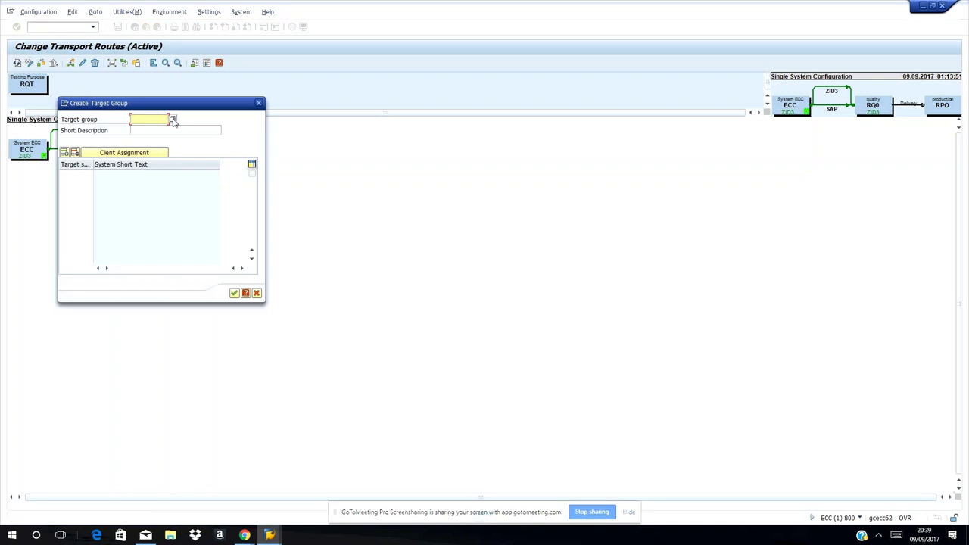
Enter target group /basis/ with description 'Basis Testing' and show the Client Assignment table
left_click(173, 120)
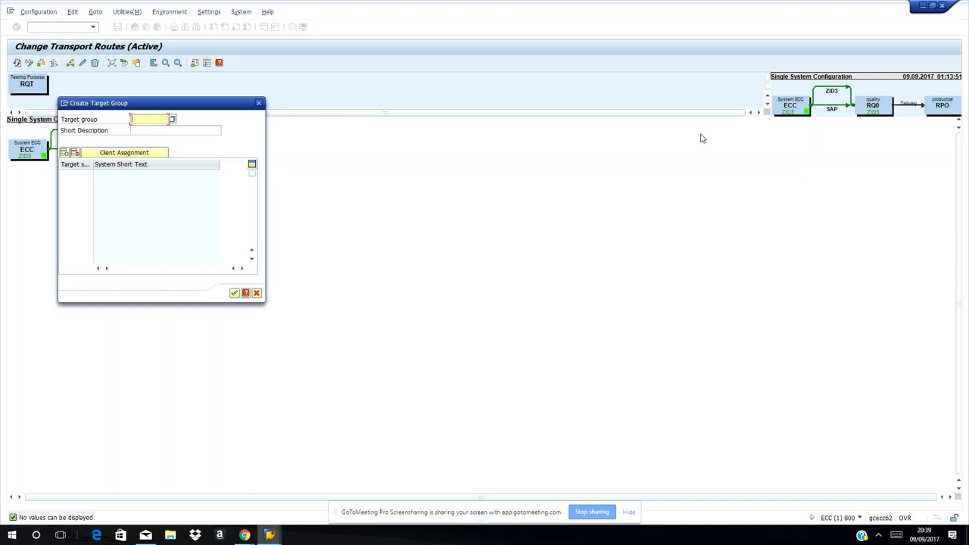
type("/basis/")
left_click(181, 130)
type("Bas")
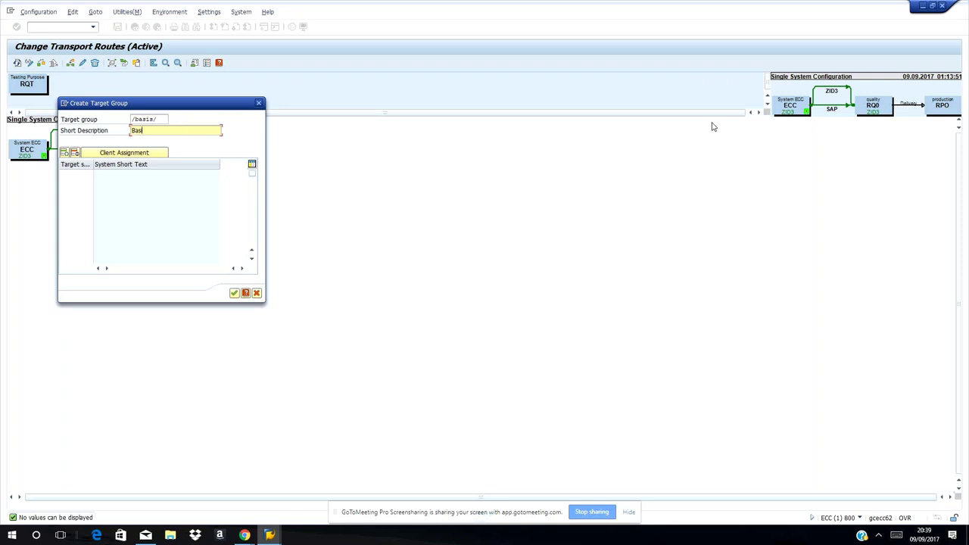
type("is Testing")
left_click(112, 154)
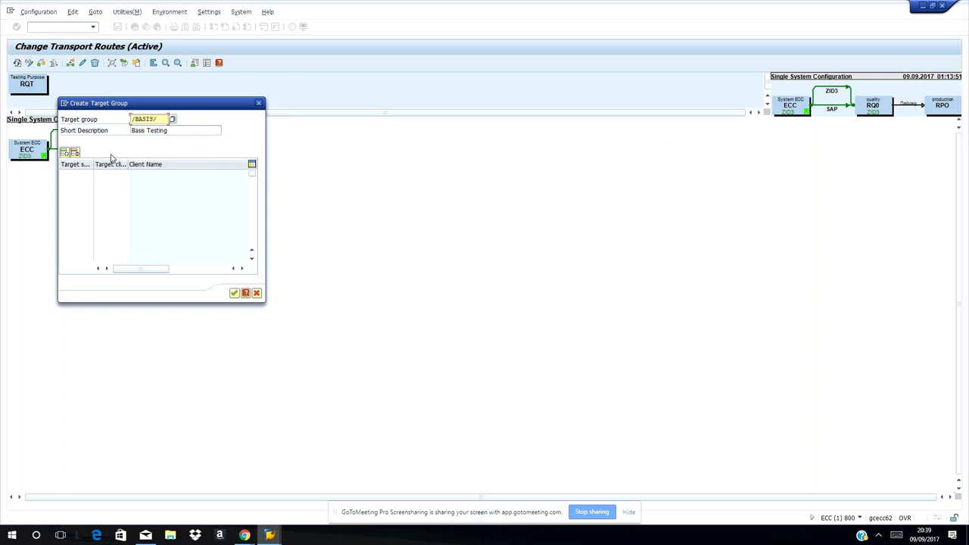
left_click(83, 183)
Set the first row's target system to ECC, replacing the initially chosen RQ0
left_click(82, 178)
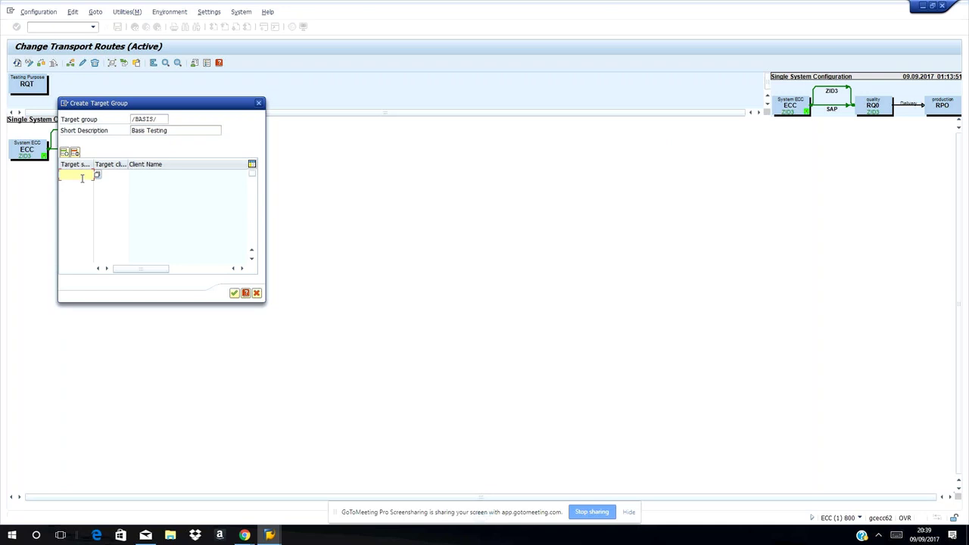
left_click(97, 175)
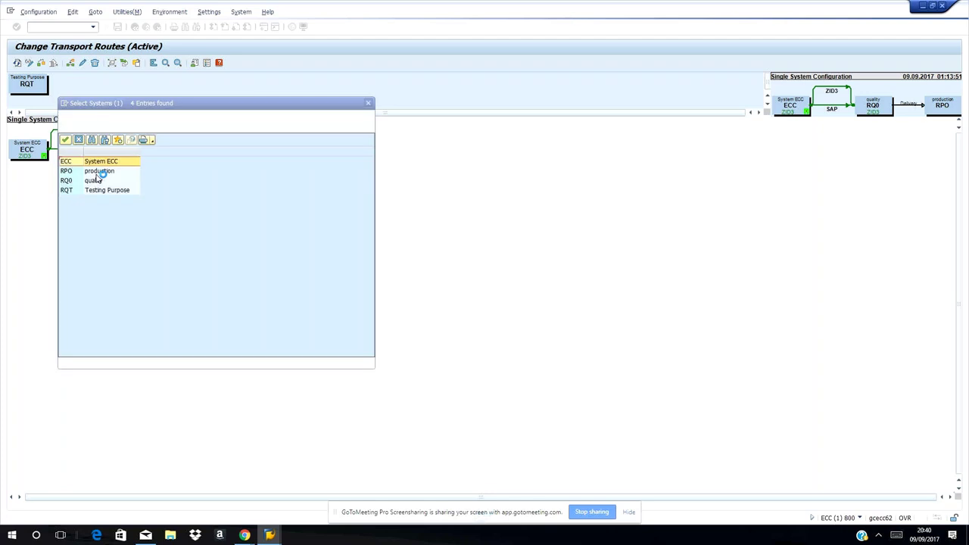
left_click(70, 183)
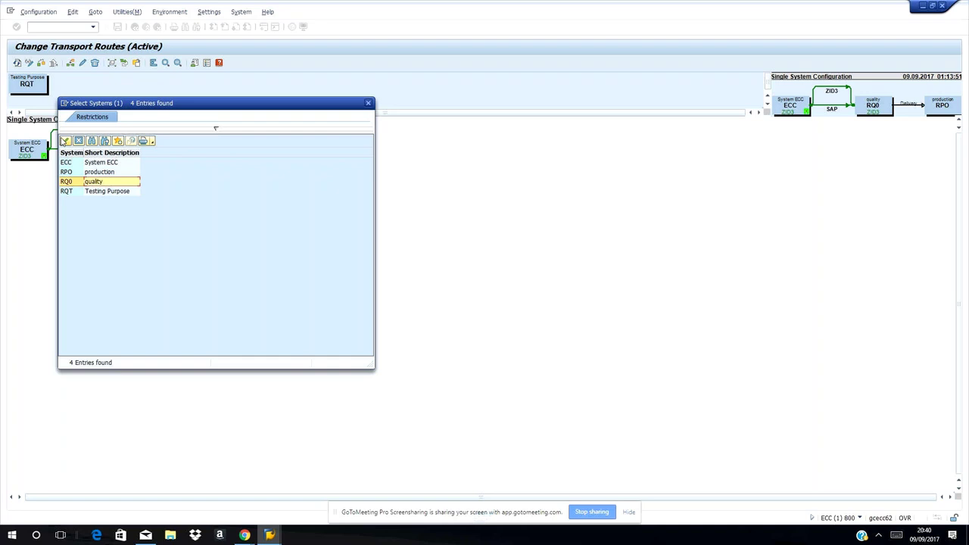
left_click(65, 142)
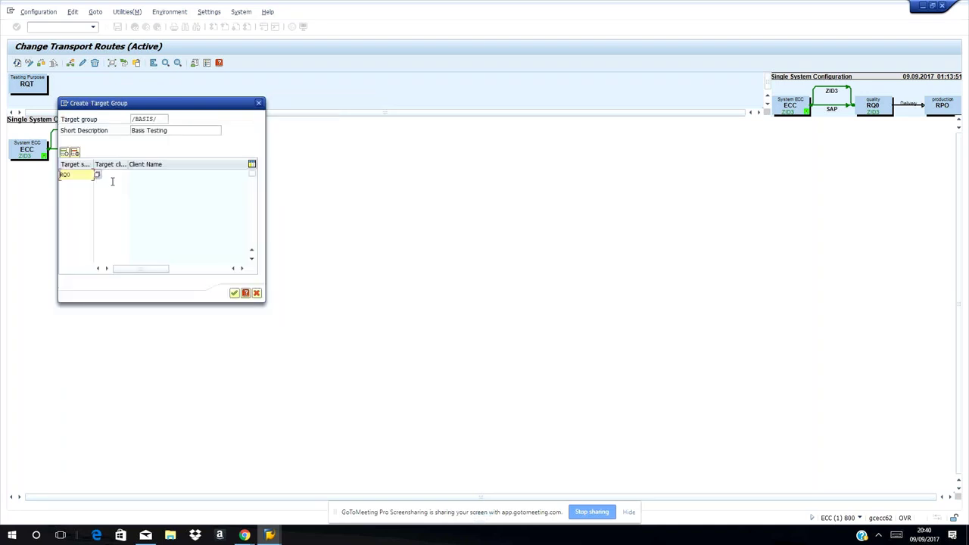
left_click(111, 175)
type("ecc")
key("BackSpace")
key("BackSpace")
key("BackSpace")
left_click(87, 175)
key("BackSpace")
key("BackSpace")
key("BackSpace")
type("ecc")
key("Return")
Pick client 200 as the target client from the value help
left_click(101, 176)
left_click(133, 178)
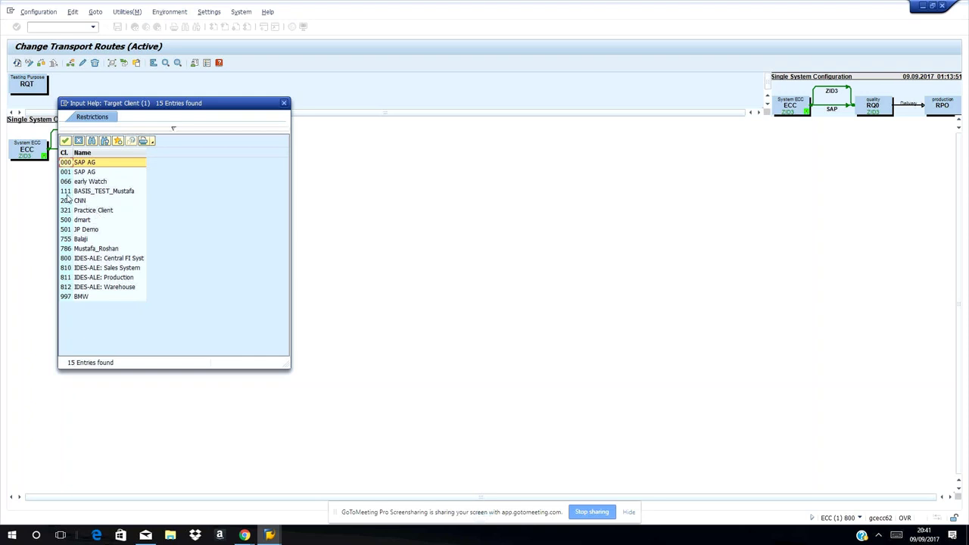
left_click(93, 201)
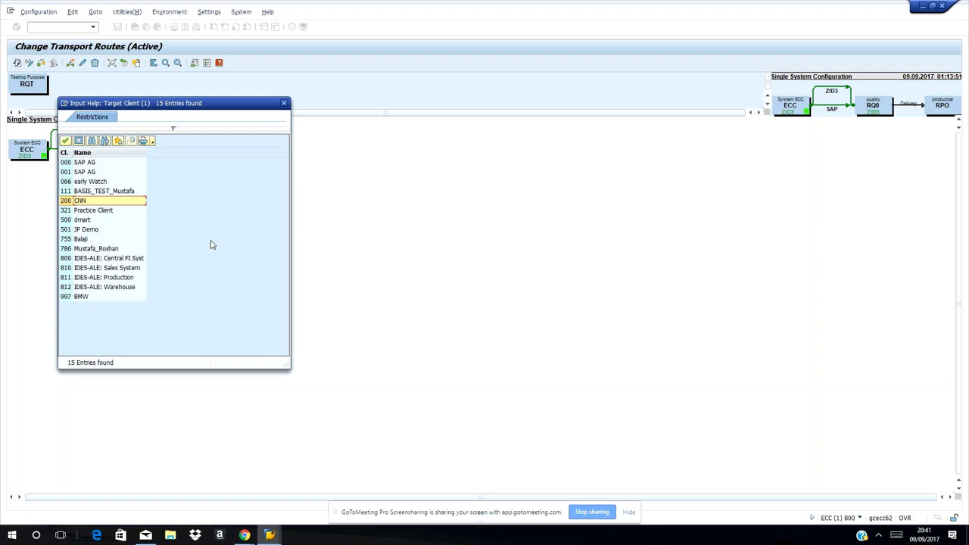
left_click(67, 145)
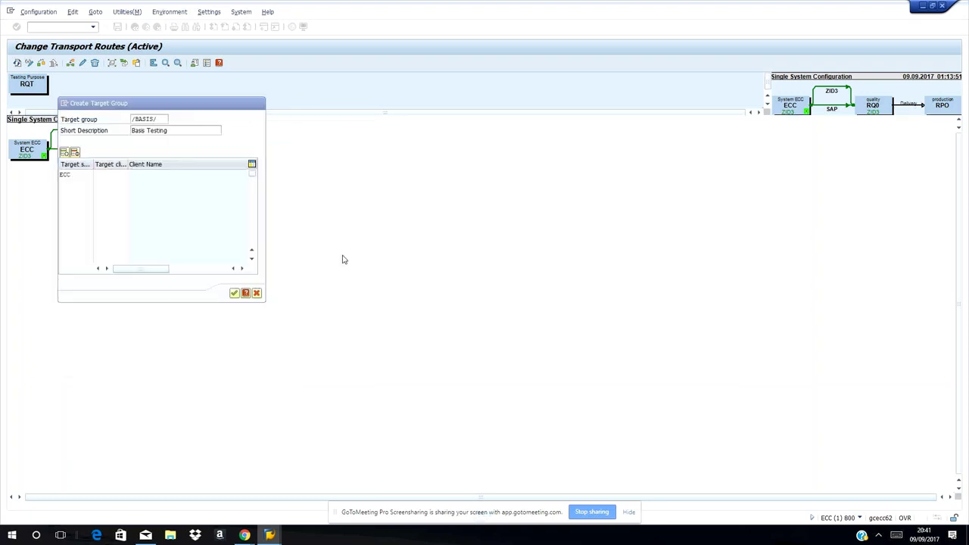
Confirm the /BASIS/ target group and refresh the route diagram to show it
left_click(233, 294)
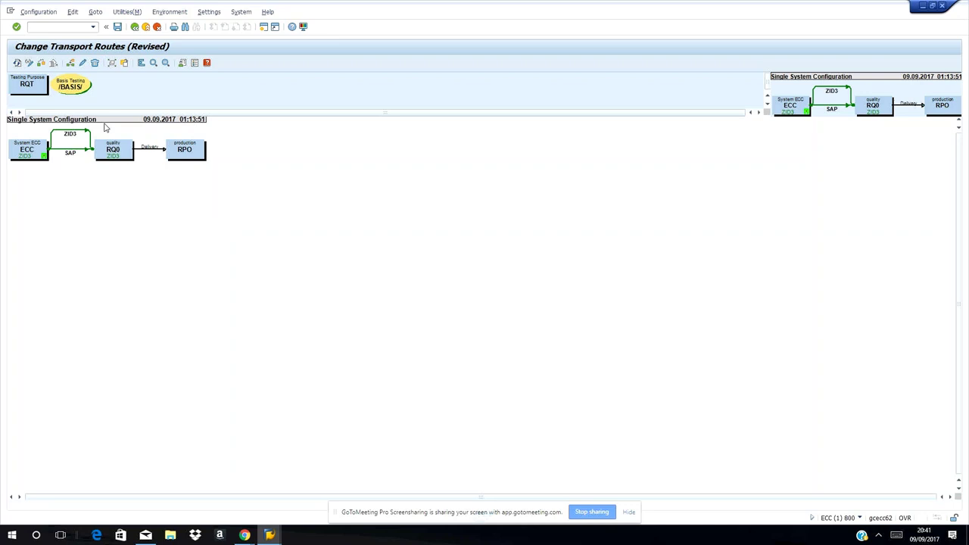
left_click(70, 88)
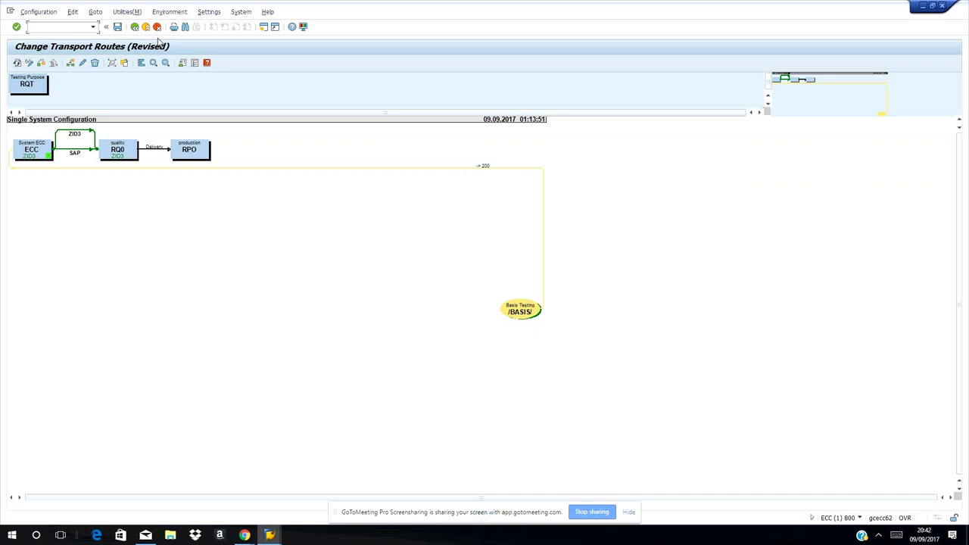
Run transaction /nscc8, which reports a client copy run is still active
type("/nss")
key("BackSpace")
type("cc8")
key("Return")
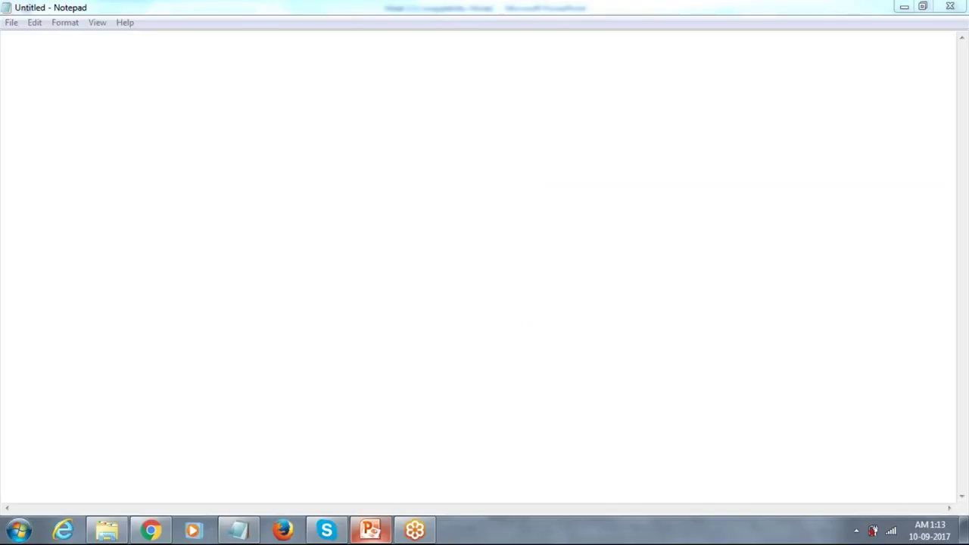
Bring the SAP BASIS Week 2 PowerPoint deck forward at its title slide
left_click(370, 530)
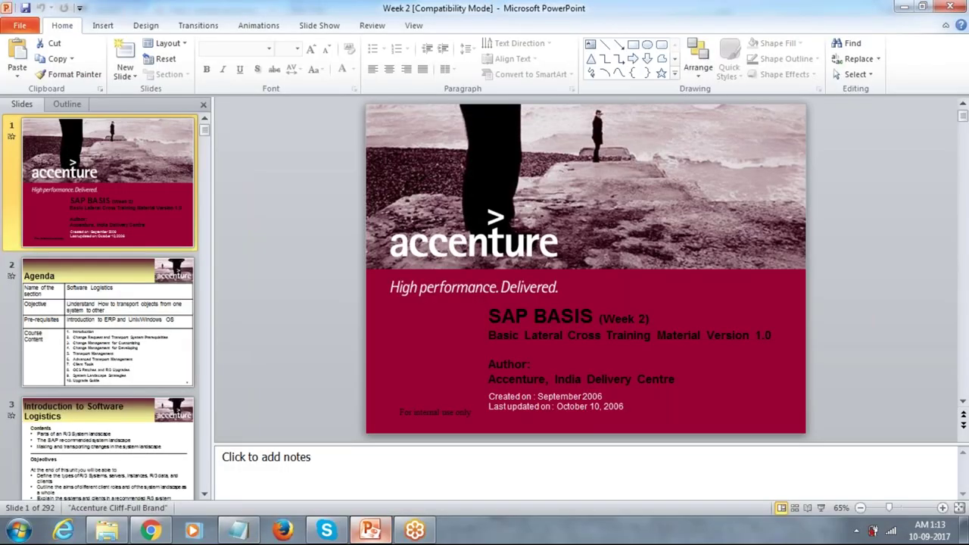
Advance to slide 10 and ink ticks above the Development, Quality Assurance and Production boxes
key("Down")
key("Down")
key("Down")
key("Down")
key("Down")
key("Down")
key("Down")
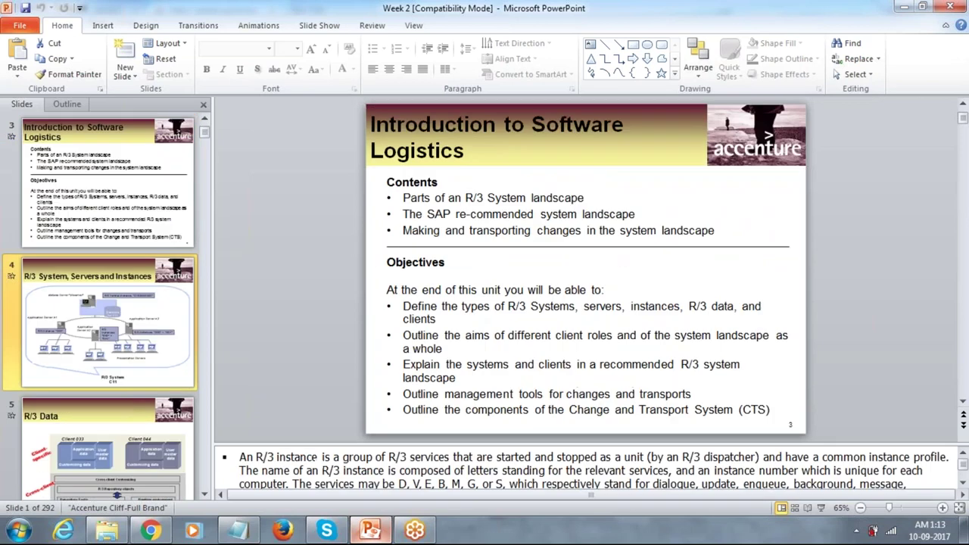
key("Down")
key("Down")
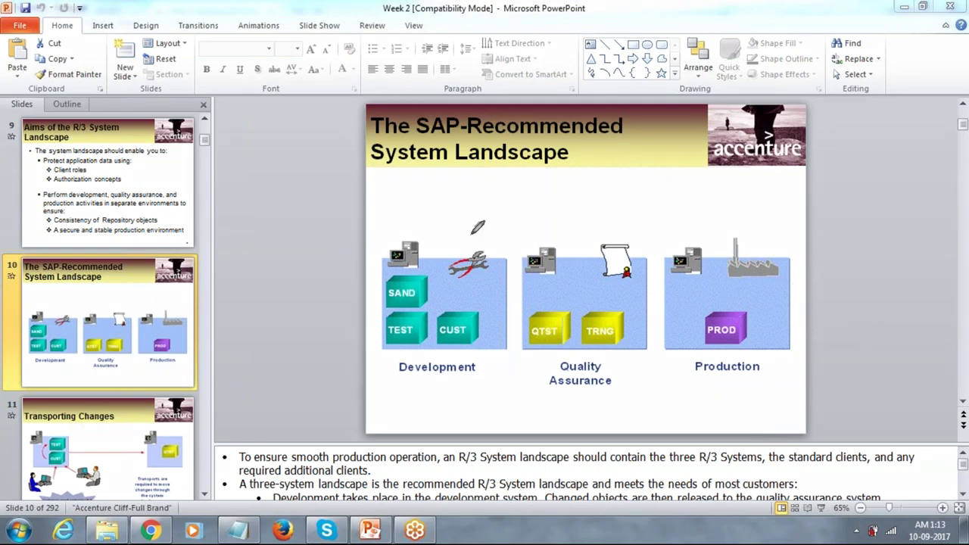
left_click_drag(450, 237, 476, 194)
left_click(546, 226)
left_click_drag(571, 243, 610, 170)
left_click_drag(714, 213, 746, 153)
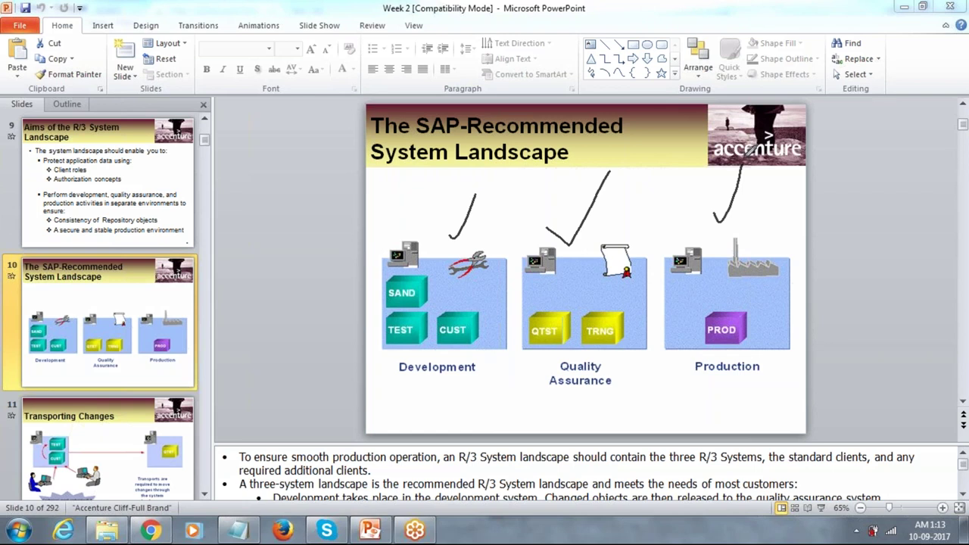